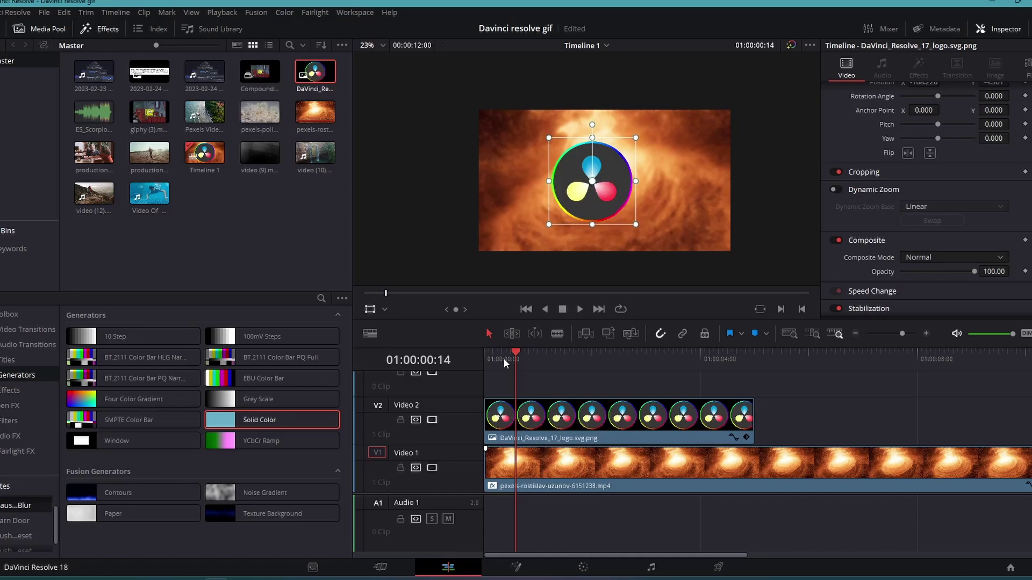
Place the logo in the frame's lower-left corner at 01:00:00:00, about X -1421, Y -376, as the first position keyframe
scroll(593, 211, up, 3)
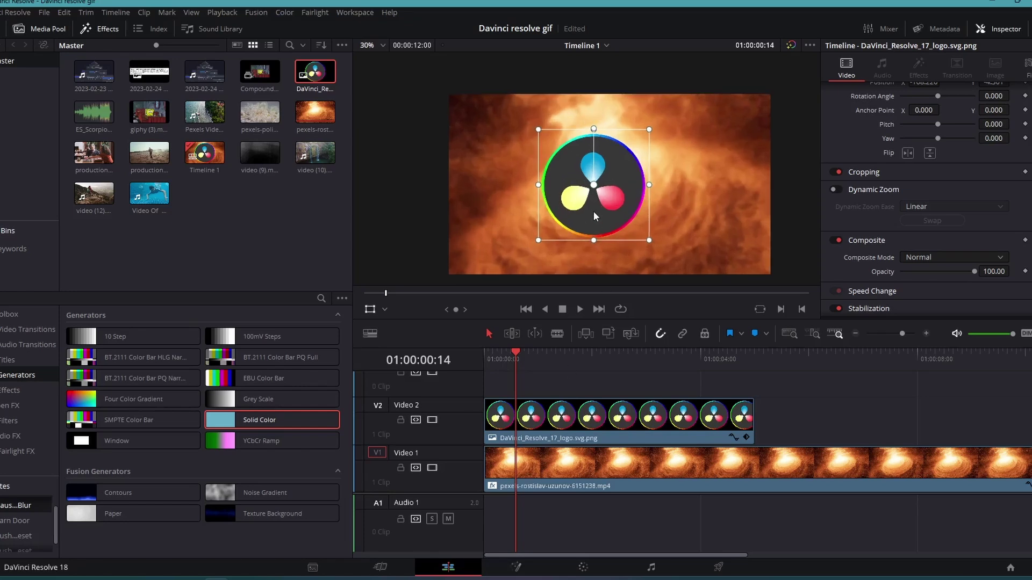
key(Home)
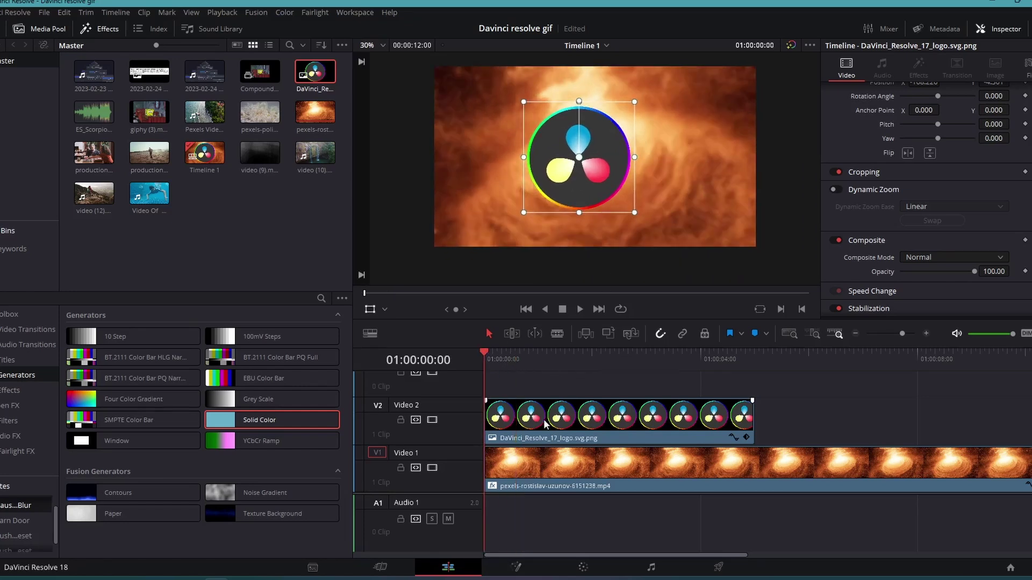
click(562, 424)
drag(587, 182, 503, 207)
scroll(532, 250, up, 6)
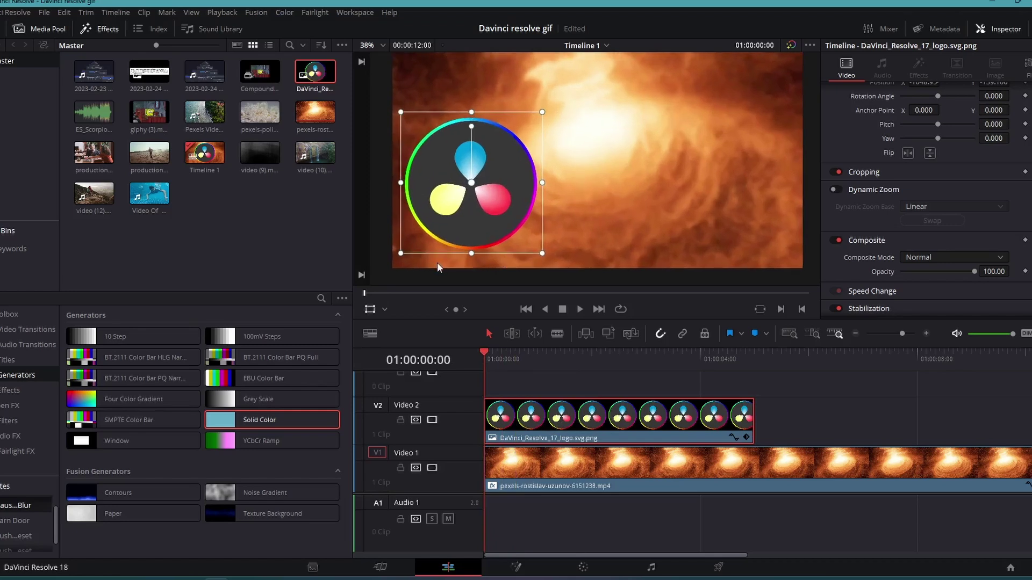
drag(437, 262, 654, 159)
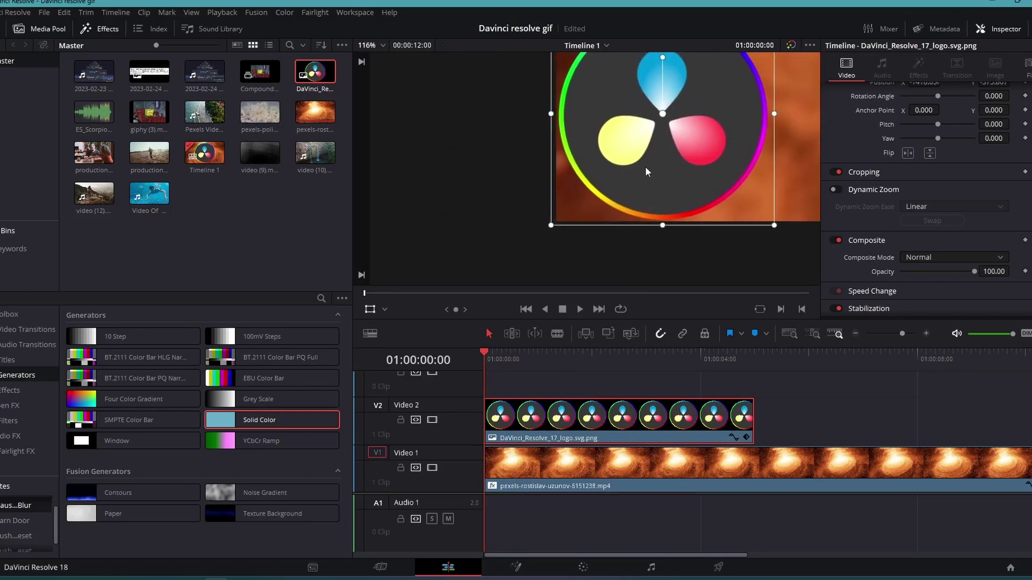
scroll(661, 180, down, 3)
scroll(661, 183, down, 8)
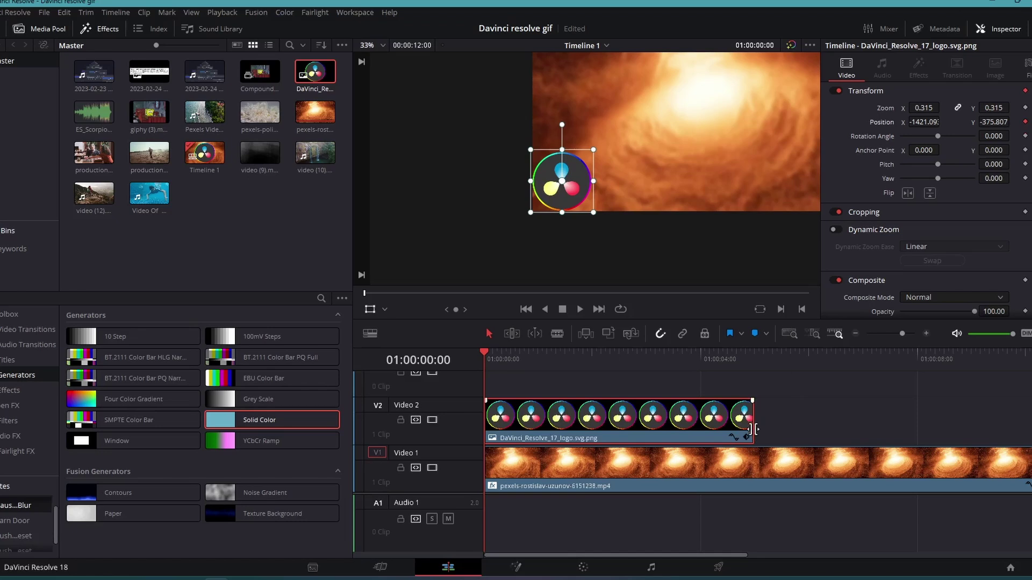
Adjust the length of the logo clip on Video 2 so it ends together with the background clip on Video 1
click(651, 430)
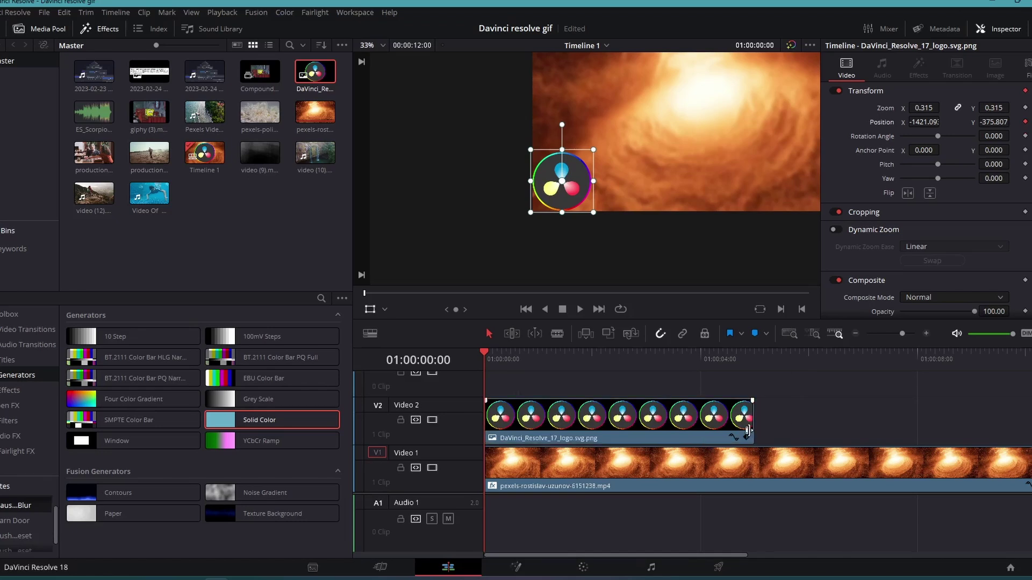
drag(750, 421, 658, 417)
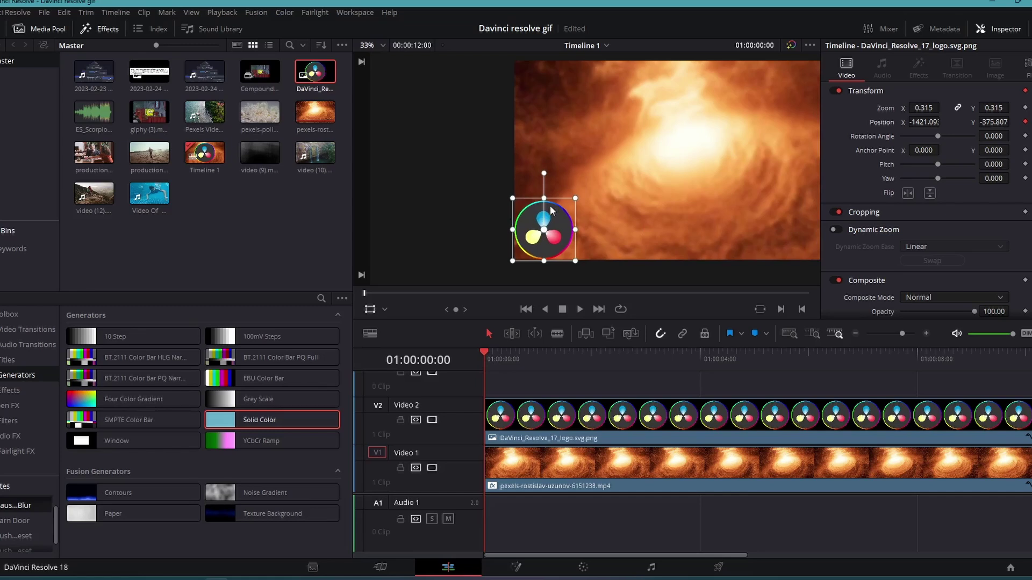
At 01:00:03:13, move the logo to the top centre of the frame, about X -32, Y 383
drag(488, 359, 676, 372)
drag(664, 133, 581, 156)
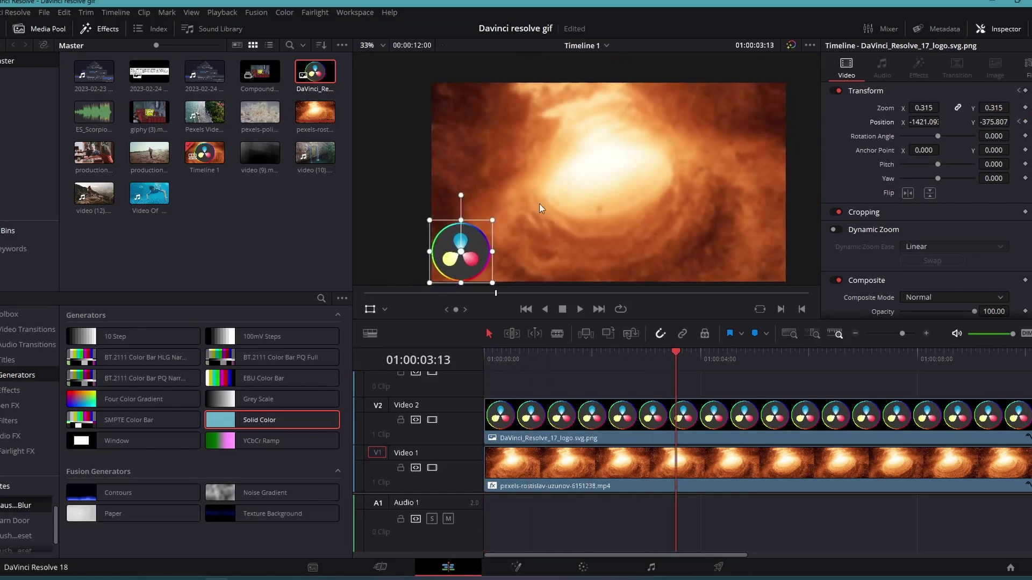
drag(489, 253, 632, 113)
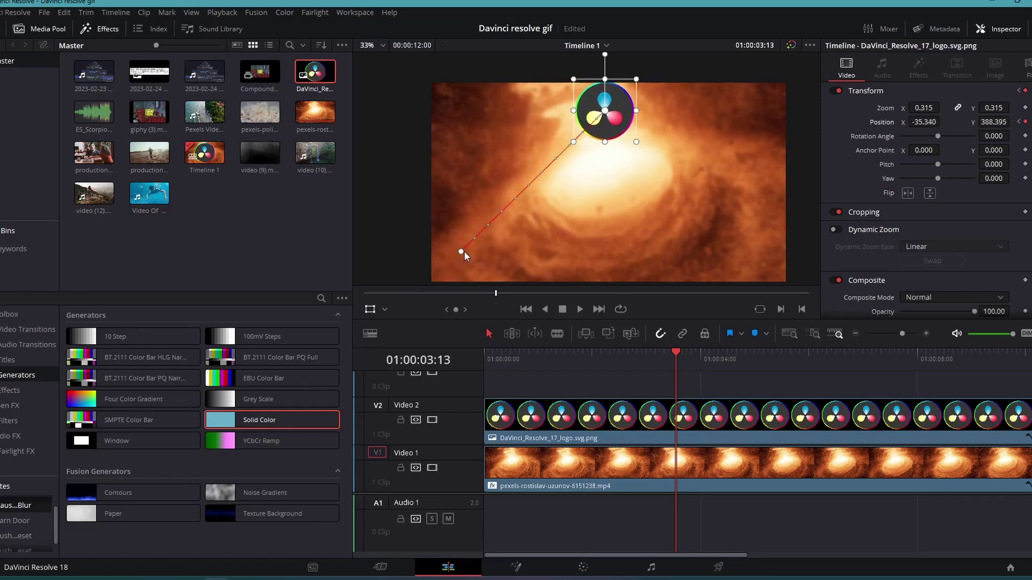
scroll(602, 105, up, 10)
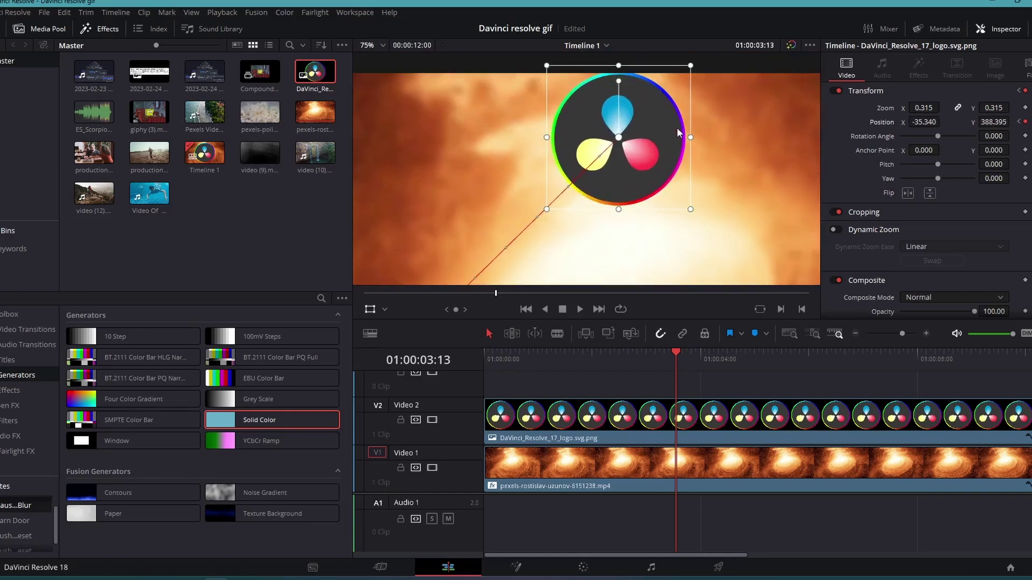
drag(691, 120, 664, 175)
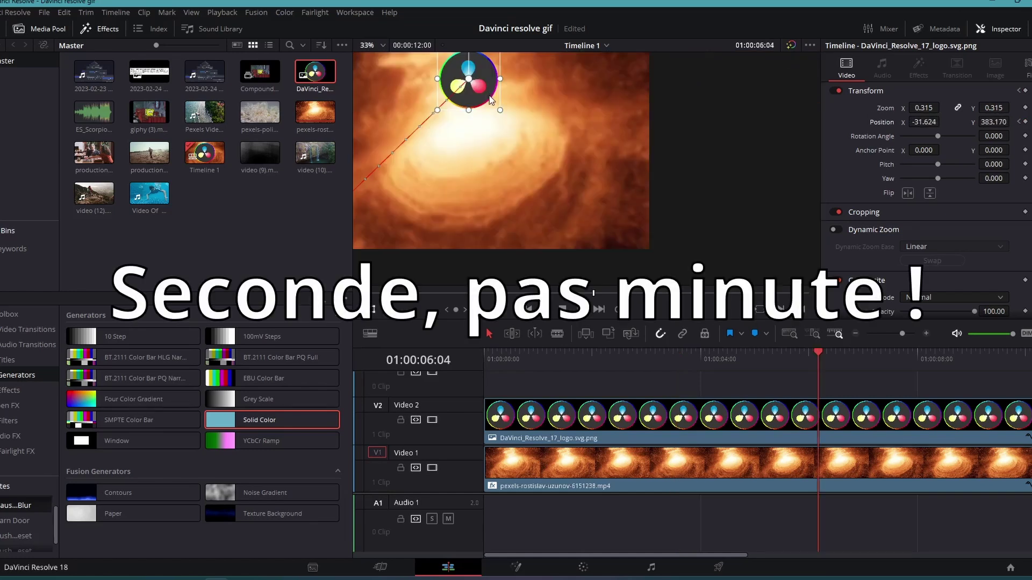
At 01:00:06:04, move the logo to the bottom edge of the frame's right half, about X 866, Y -377
drag(462, 89, 633, 227)
scroll(633, 226, up, 2)
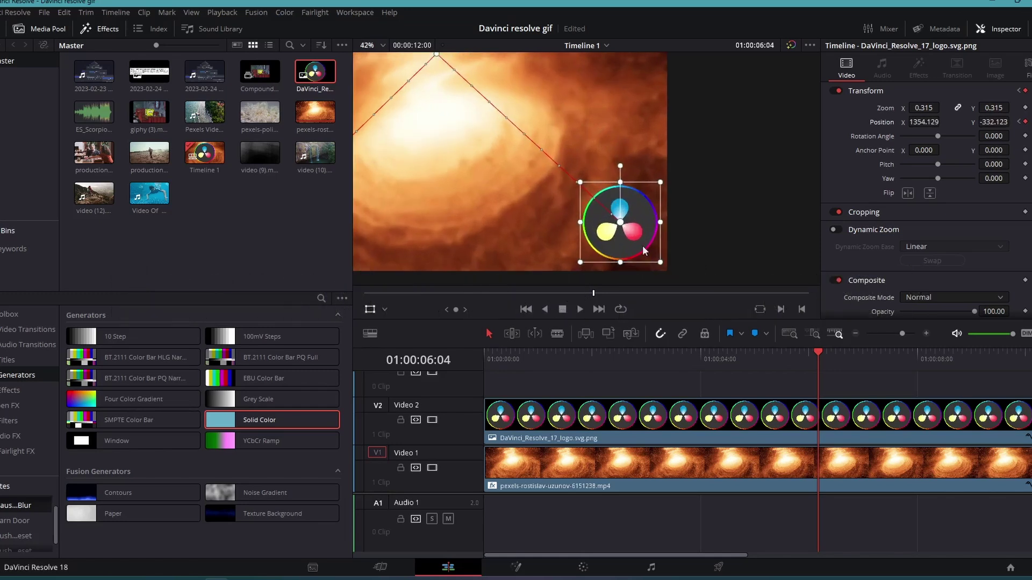
scroll(652, 170, up, 3)
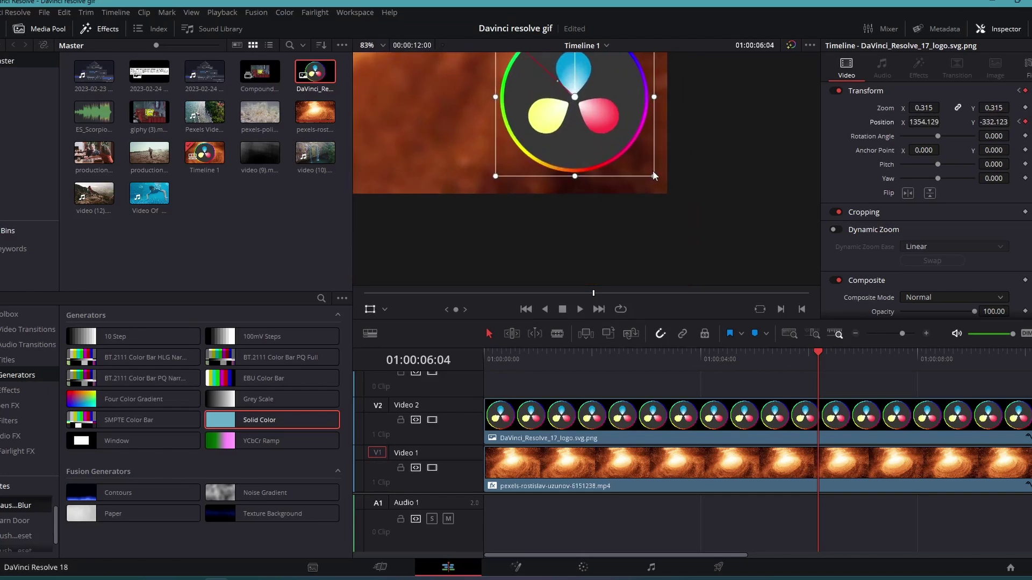
drag(611, 160, 488, 179)
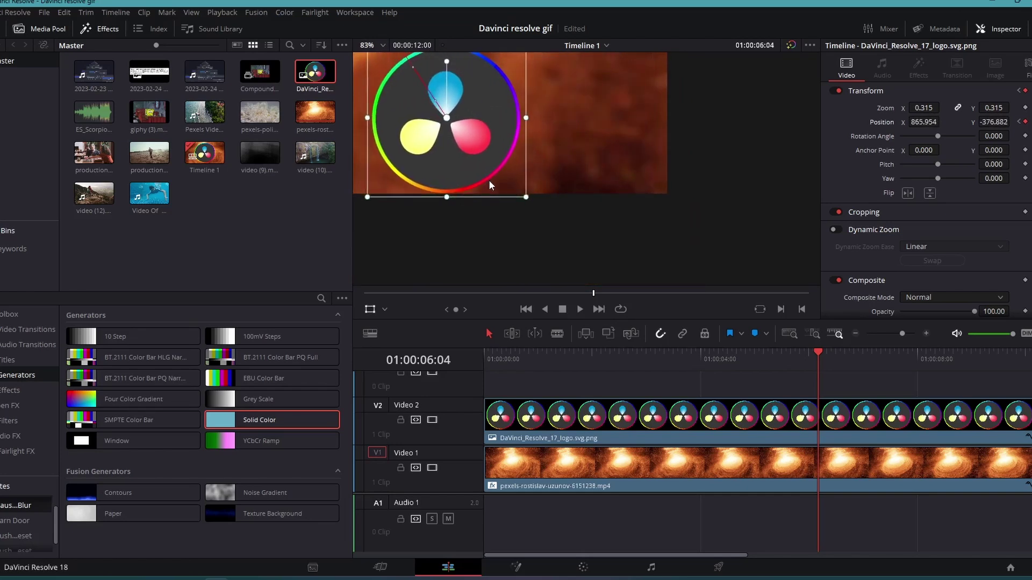
scroll(669, 192, down, 2)
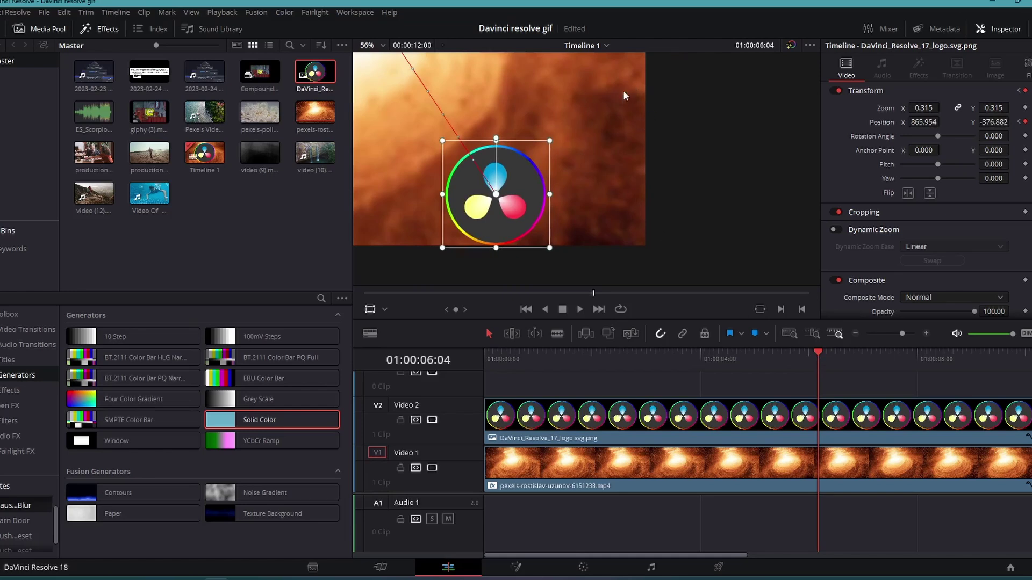
Move the logo to the frame's right edge at 01:00:07:08, about X 1422, Y 6, and to its upper edge at 01:00:09:08, about X 463, Y 381
drag(821, 356, 882, 360)
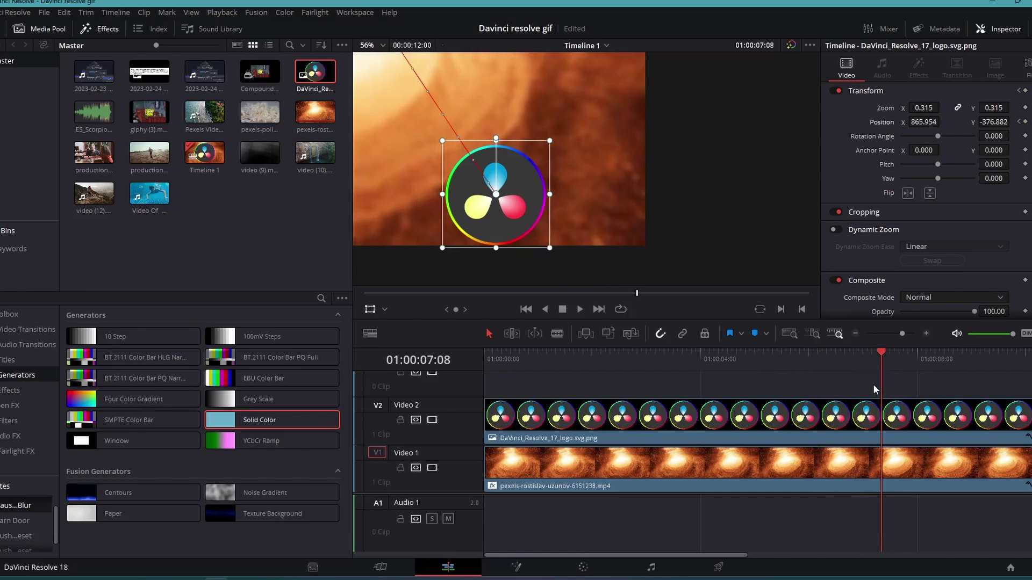
drag(541, 203, 634, 88)
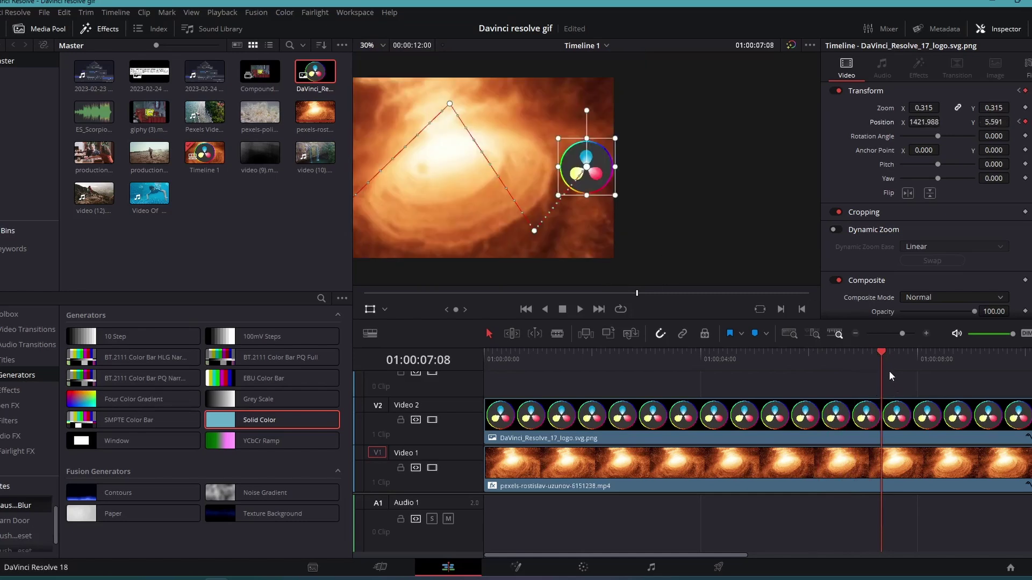
drag(885, 370, 989, 367)
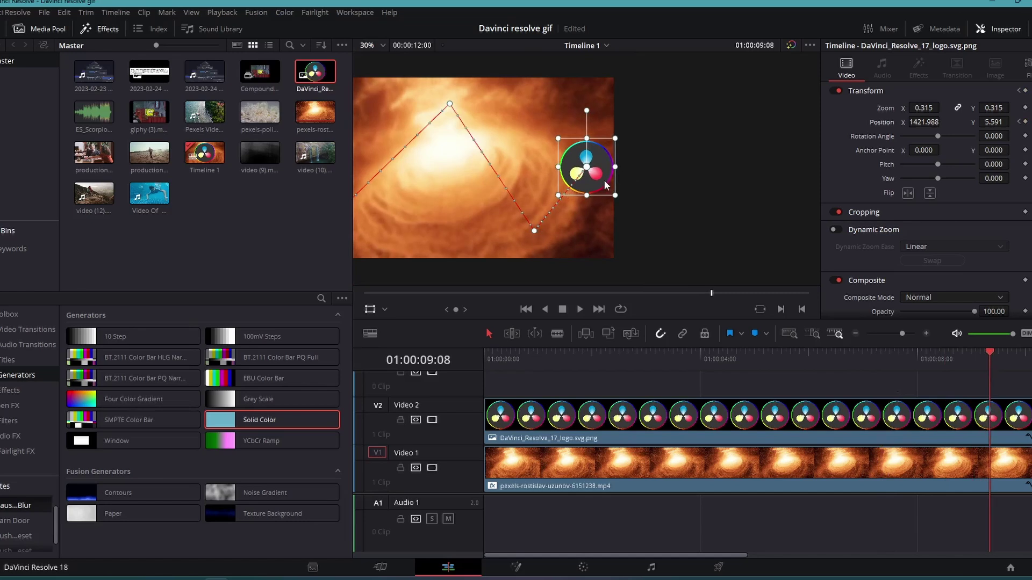
drag(604, 180, 514, 117)
scroll(514, 118, up, 3)
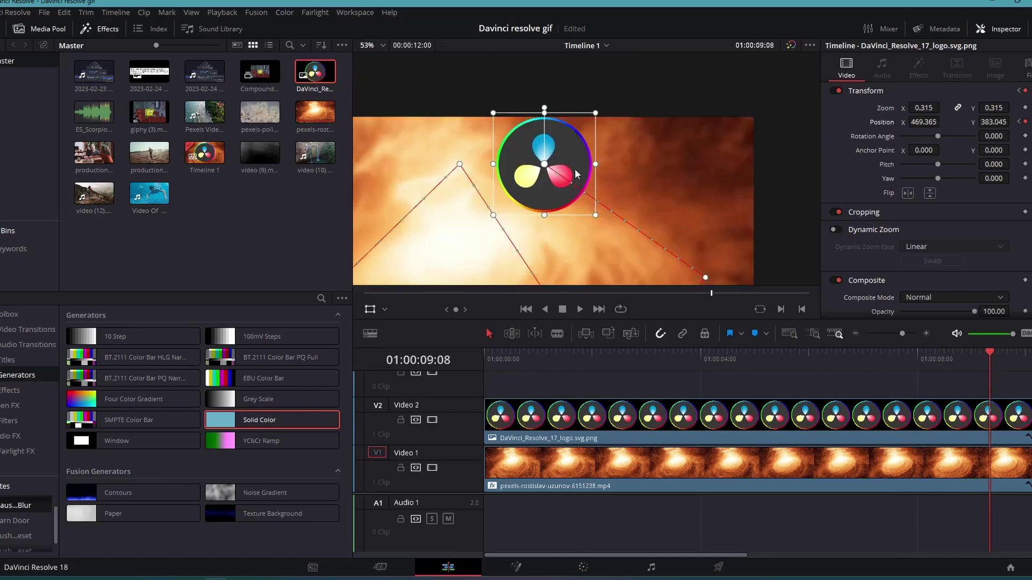
scroll(569, 174, down, 1)
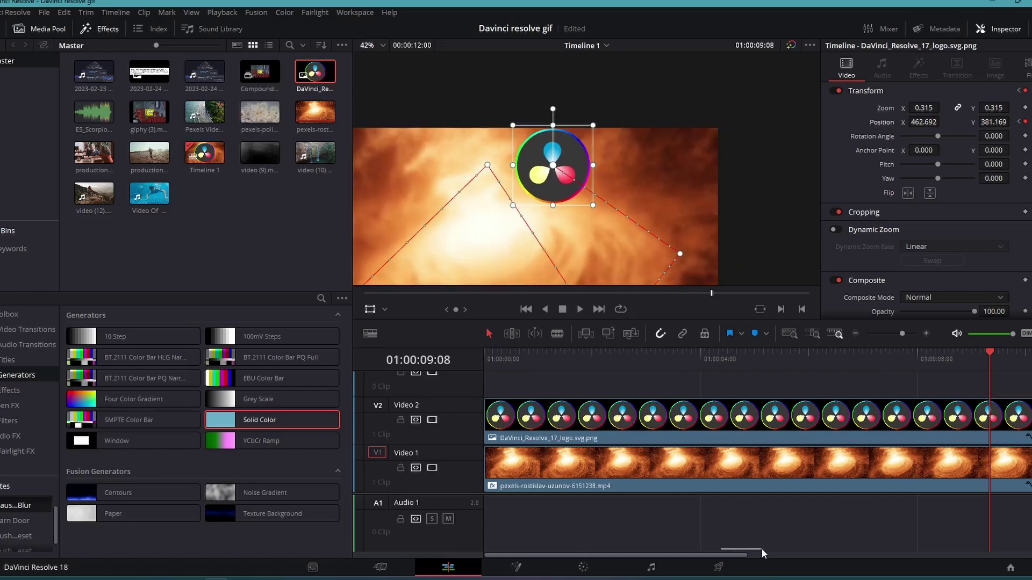
At the timeline's last frame, 01:00:11:23, move the logo to the left side of the picture, about X -1223, Y 81
drag(736, 556, 882, 555)
drag(726, 359, 817, 370)
click(816, 370)
scroll(504, 186, down, 1)
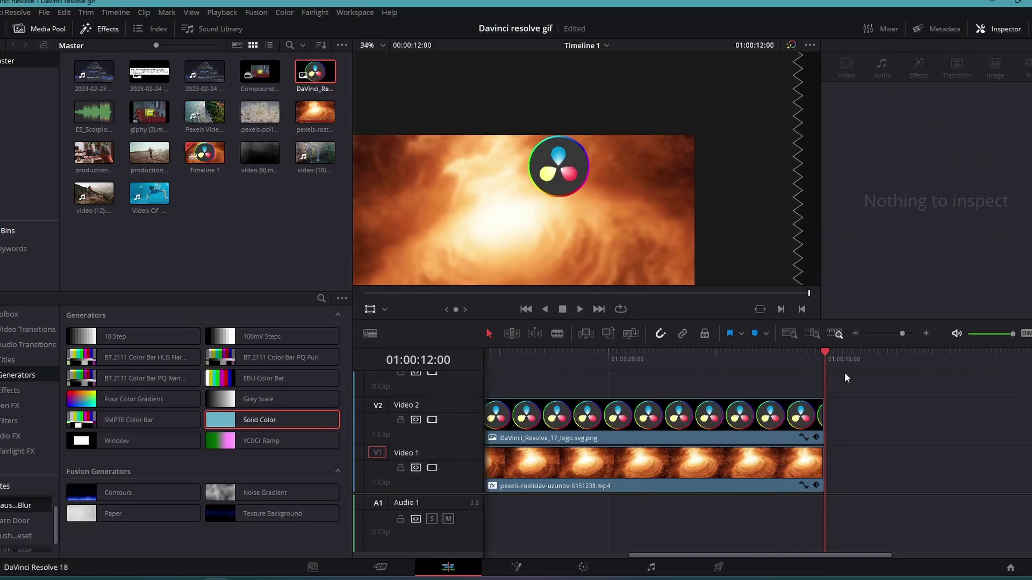
key(Left)
scroll(531, 245, down, 1)
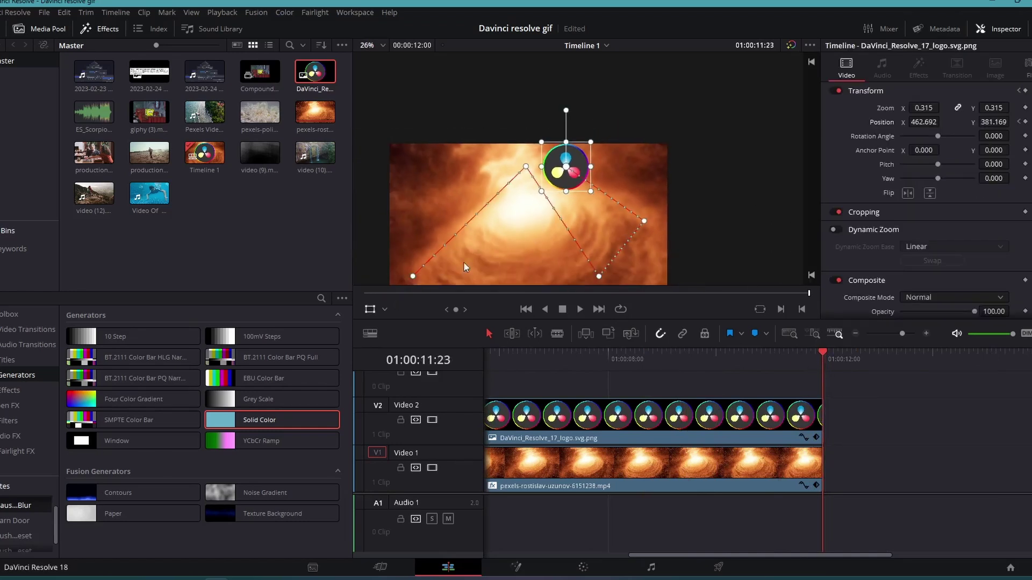
drag(557, 196, 530, 177)
Play the logo's motion path animation from the start of the timeline
drag(799, 554, 560, 543)
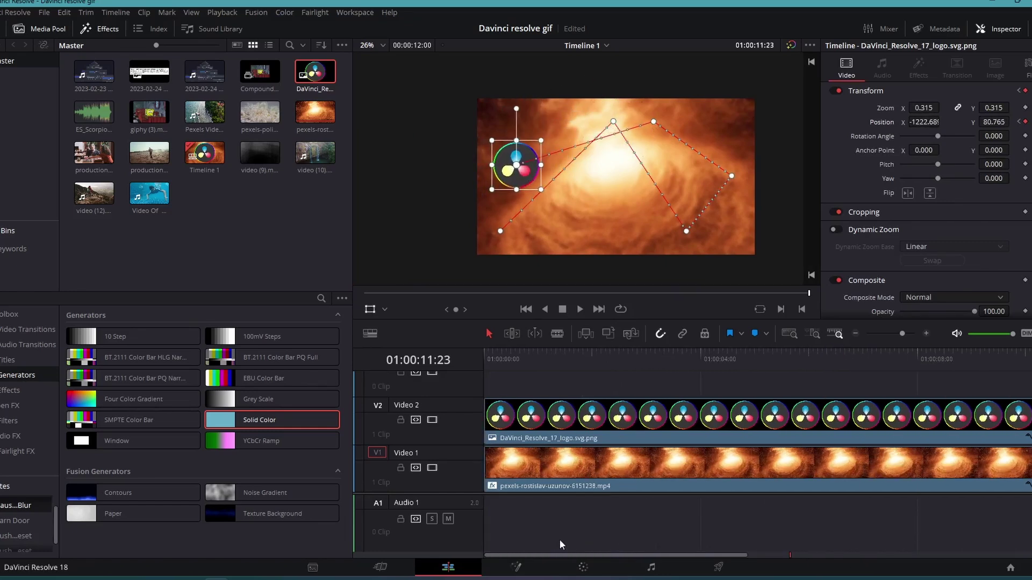
key(Home)
key(space)
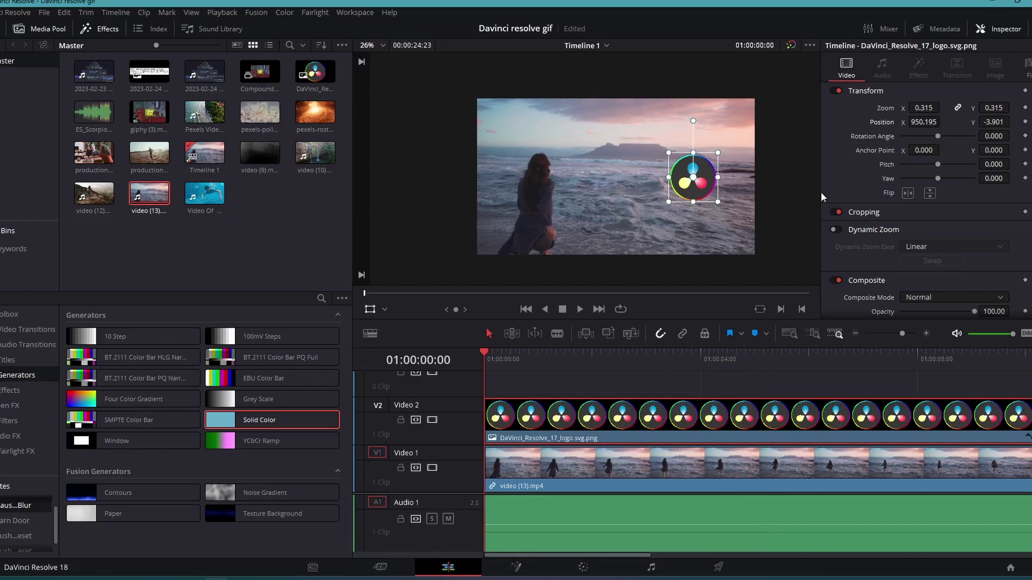
Cover the woman's head with the logo at 01:00:00:00, scaled to 0.233 at about X -949, Y 81, with a starting position keyframe
drag(702, 183, 549, 176)
scroll(549, 176, up, 3)
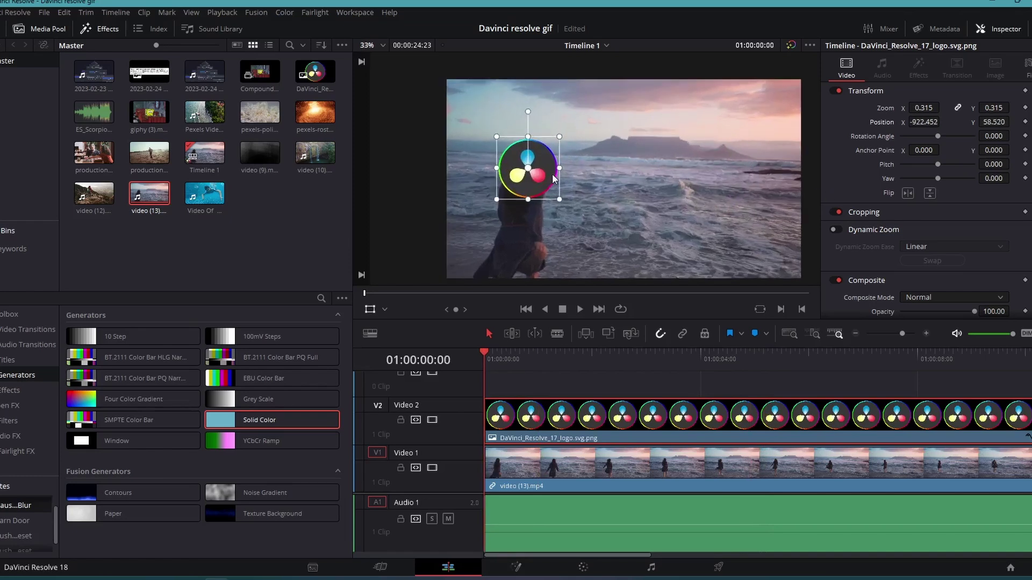
scroll(550, 176, up, 1)
drag(544, 217, 529, 208)
mouse_move(499, 197)
mouse_down()
mouse_move(623, 207)
mouse_move(498, 189)
mouse_up()
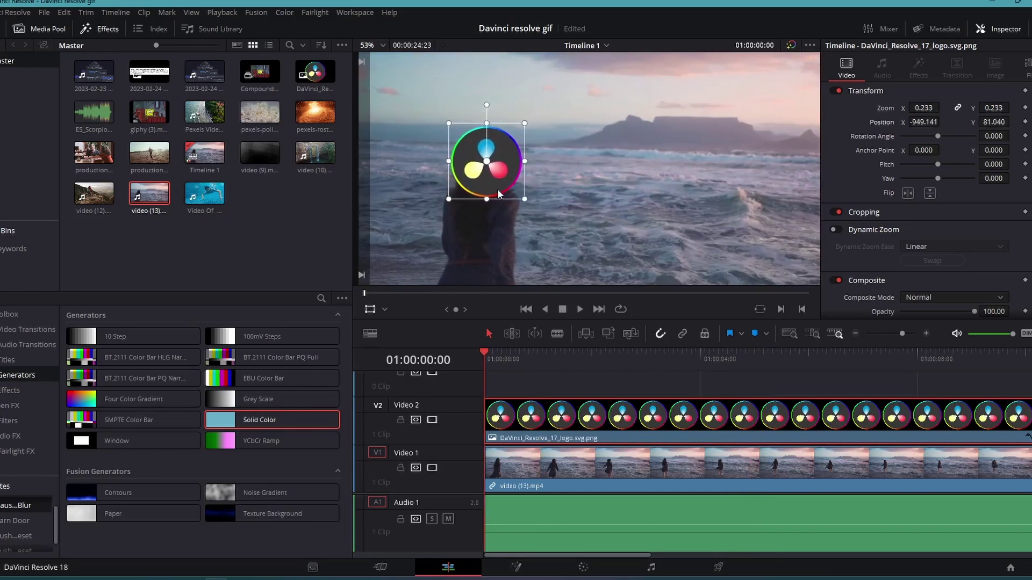
scroll(570, 207, up, 2)
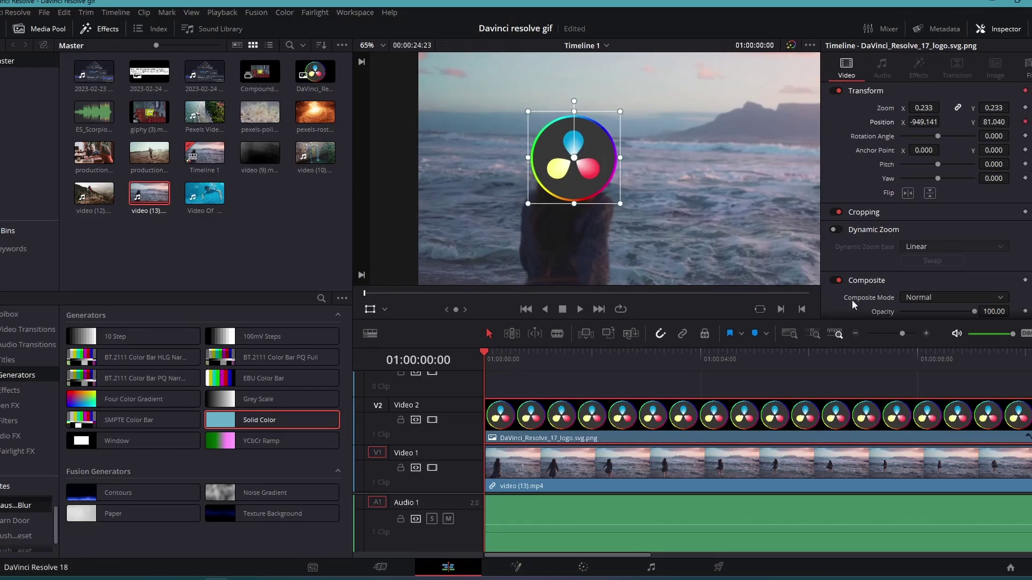
scroll(705, 369, up, 1)
Keyframe the logo's position over the woman's head at short playback intervals, from 01:00:00:10 up to 01:00:03:12
key(space)
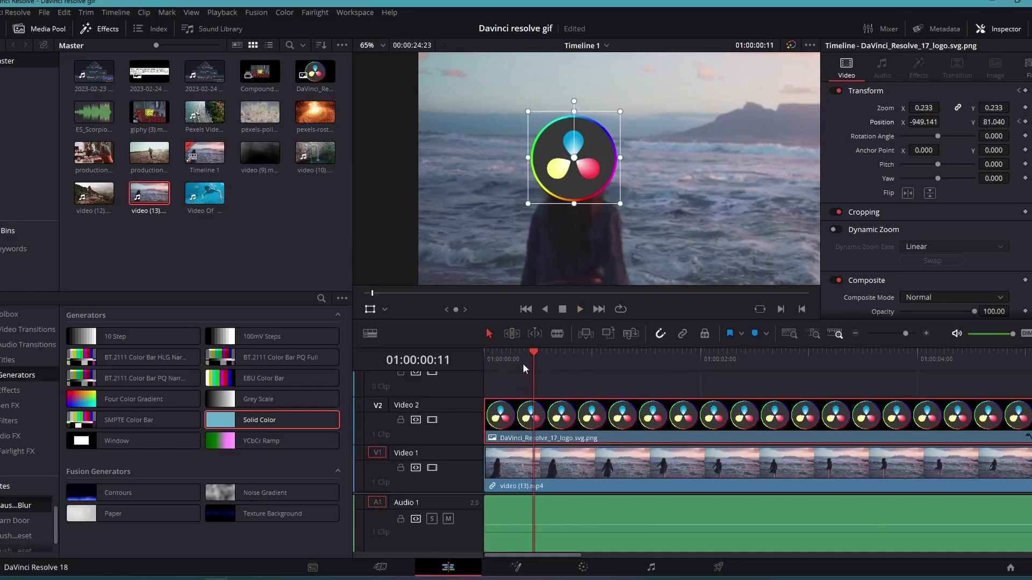
click(531, 356)
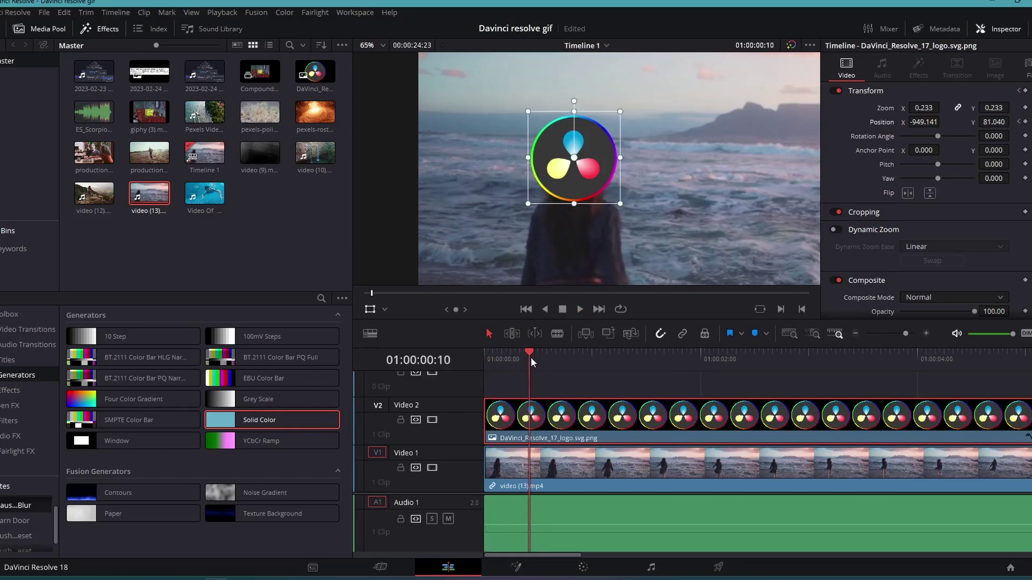
drag(605, 199, 638, 214)
key(space)
key(space)
key(space)
key(space)
key(space)
key(space)
key(space)
key(space)
key(space)
key(space)
key(space)
key(space)
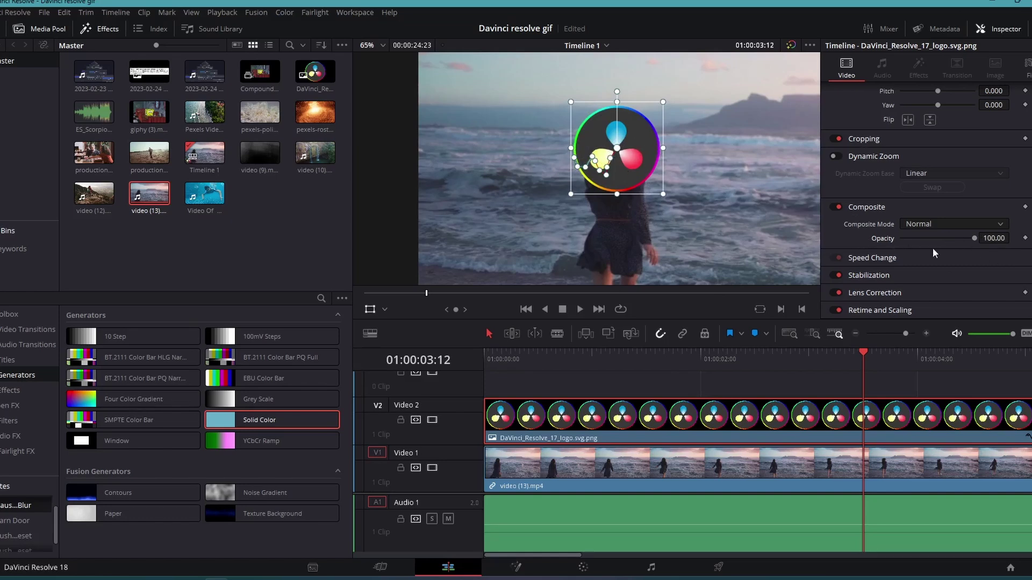
Lower the logo's opacity to 25.19 and keep repositioning it over the woman's head at short playback intervals up to 01:00:06:09
drag(975, 238, 918, 240)
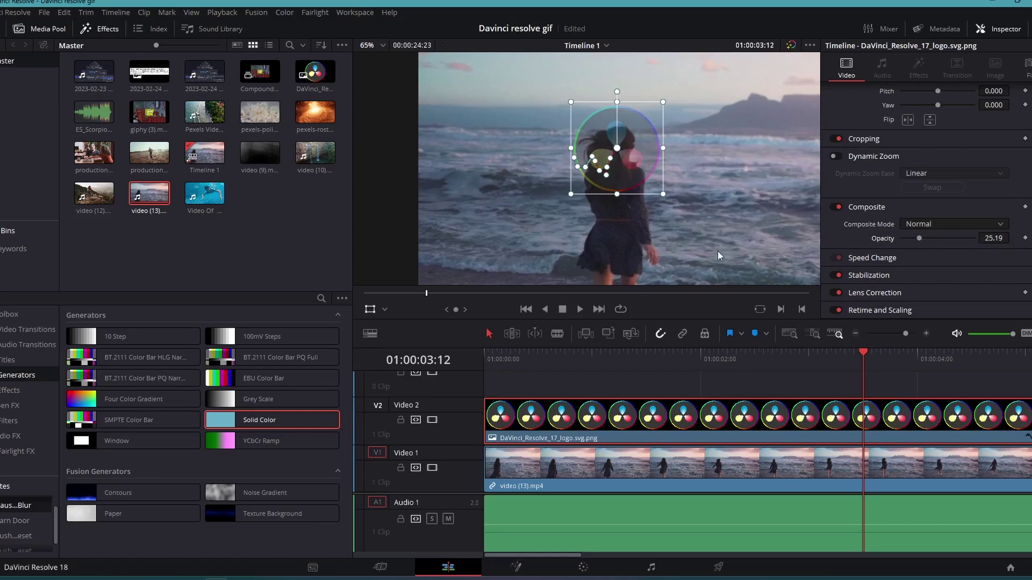
key(space)
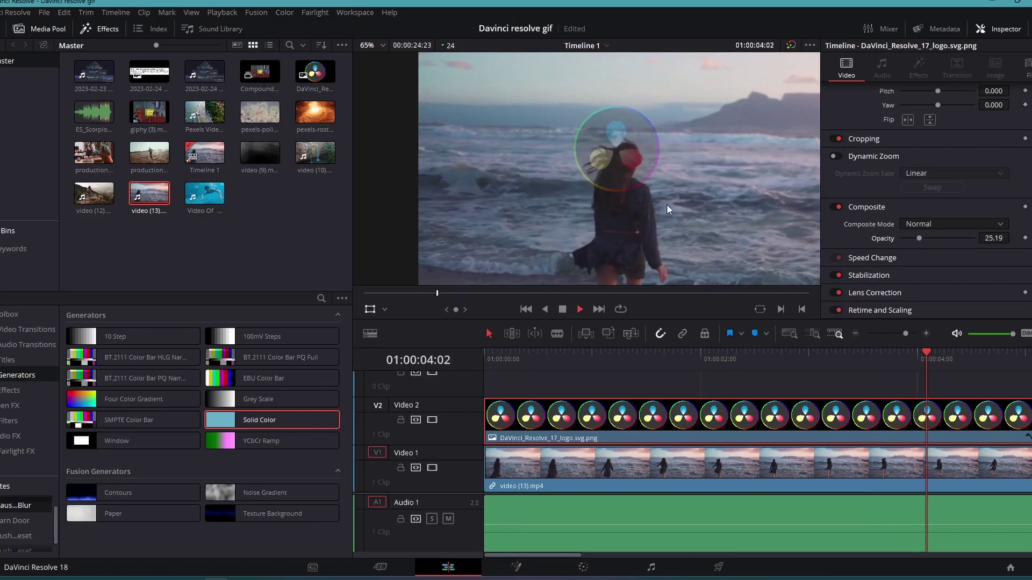
key(space)
drag(643, 172, 656, 177)
key(space)
key(space)
key(space)
key(space)
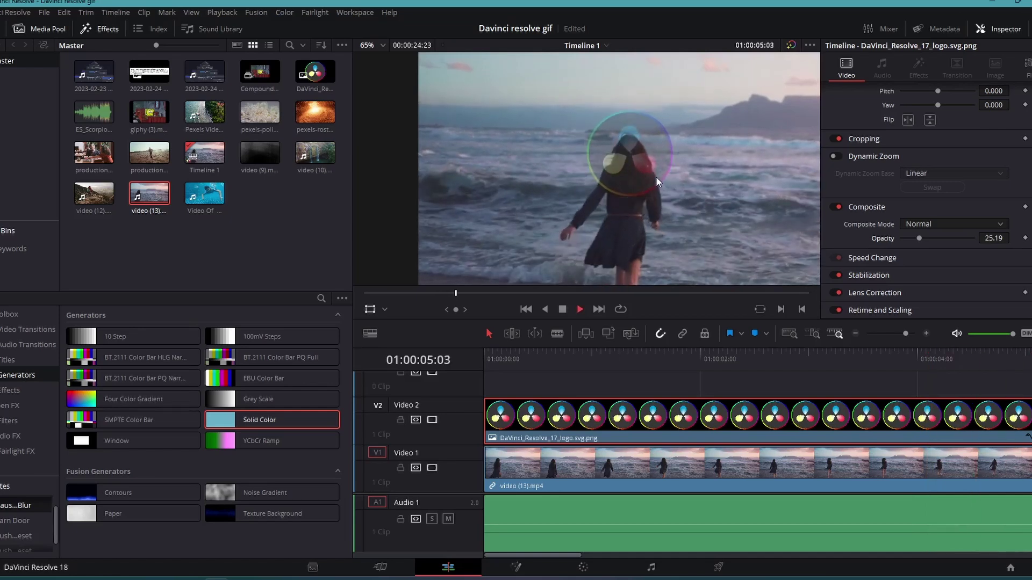
key(space)
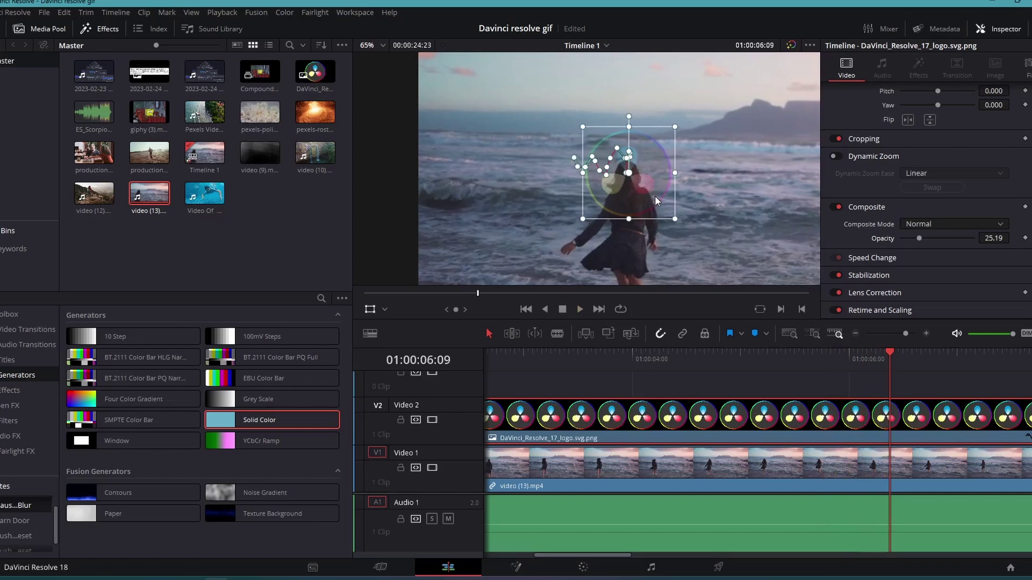
Continue keyframing the semi-transparent logo over the woman's head at short playback intervals, from 01:00:06:09 through 01:00:11:15
mouse_move(655, 196)
mouse_down()
mouse_move(644, 182)
mouse_move(649, 196)
mouse_move(661, 186)
mouse_move(666, 194)
mouse_up()
key(space)
key(space)
key(space)
key(space)
key(space)
key(space)
key(space)
key(space)
key(space)
key(space)
key(space)
key(space)
key(space)
key(space)
key(space)
key(space)
key(space)
key(space)
click(855, 333)
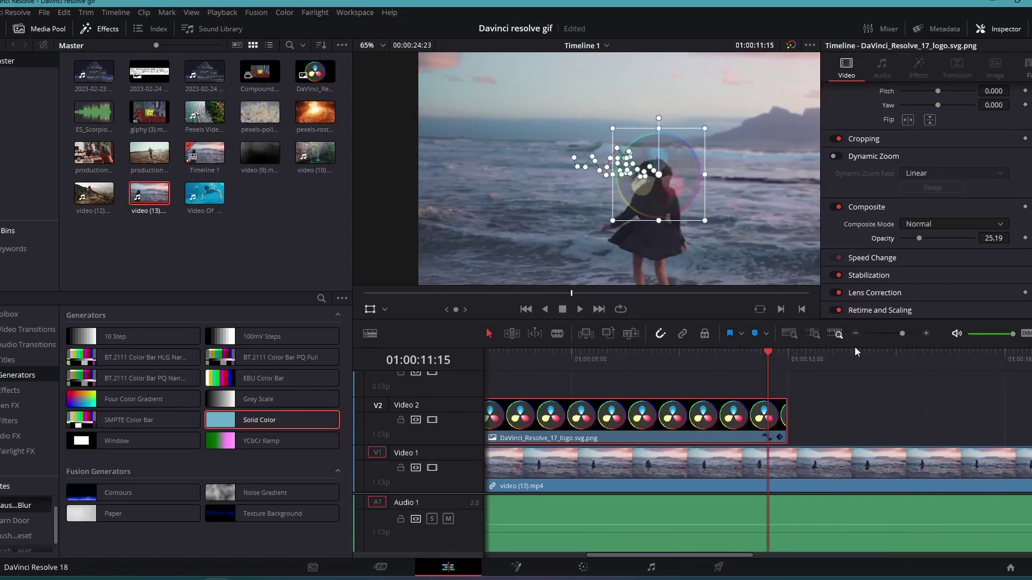
Reset the logo's opacity to 100 and play the head-following animation from the start of the timeline
drag(768, 361, 297, 339)
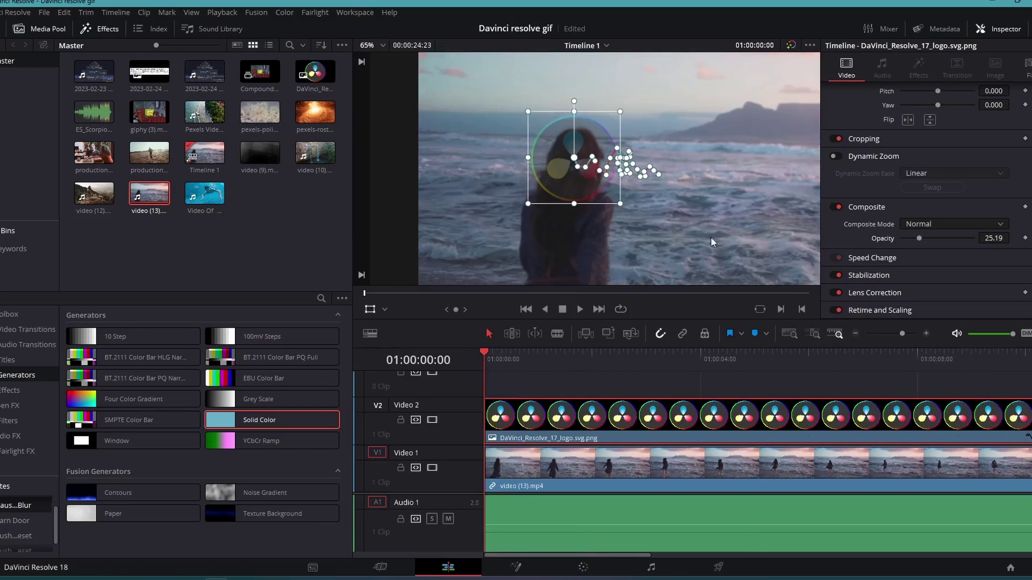
double_click(919, 239)
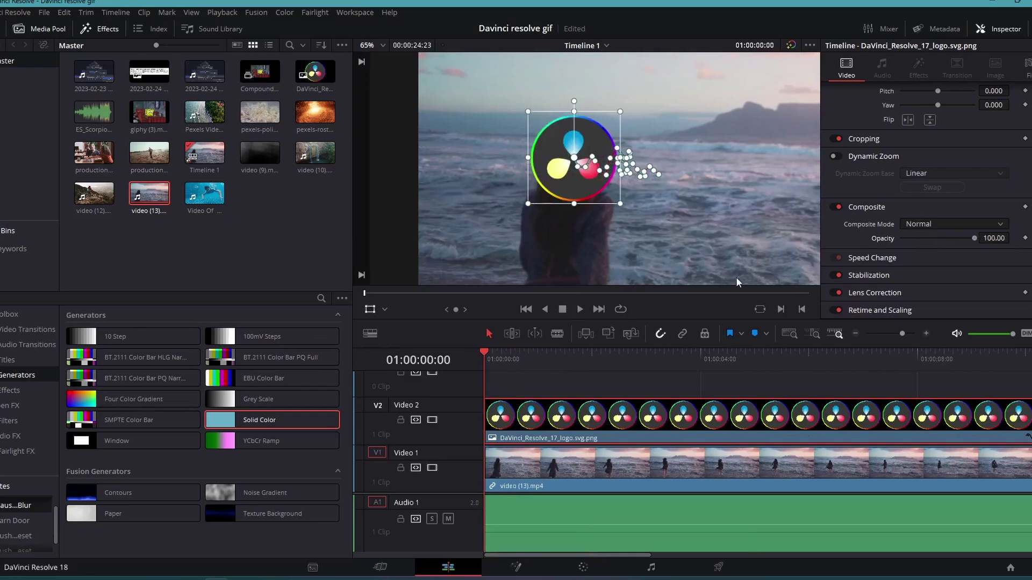
key(space)
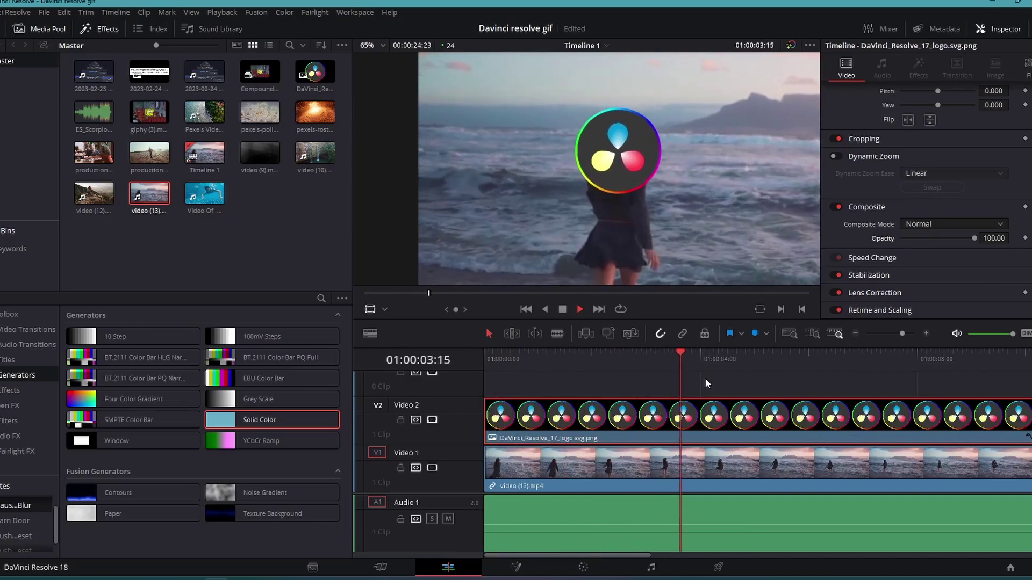
key(space)
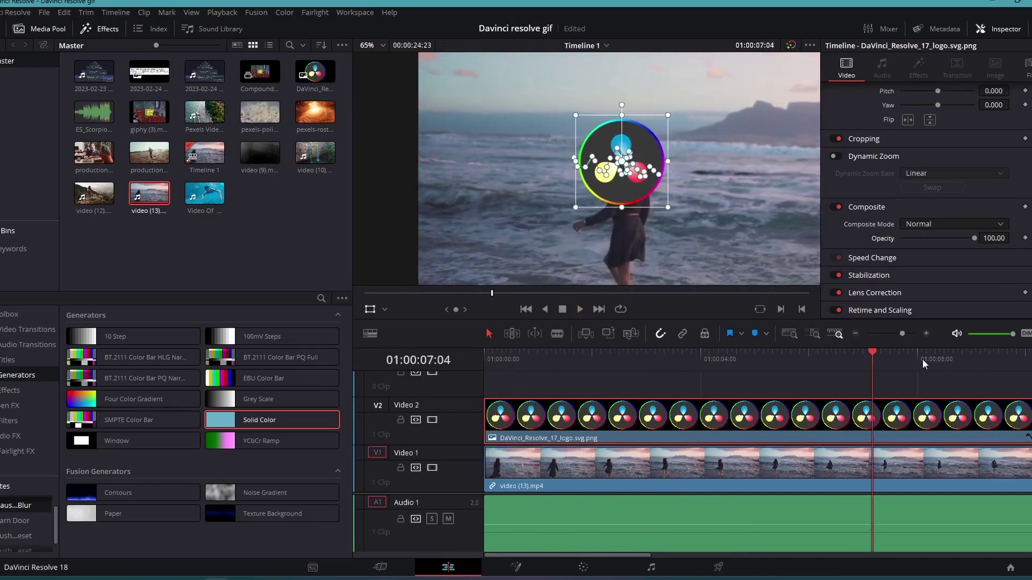
Show the logo clip's keyframes on the timeline and lower its opacity to 36.64 at 01:00:00:00
drag(880, 367, 417, 373)
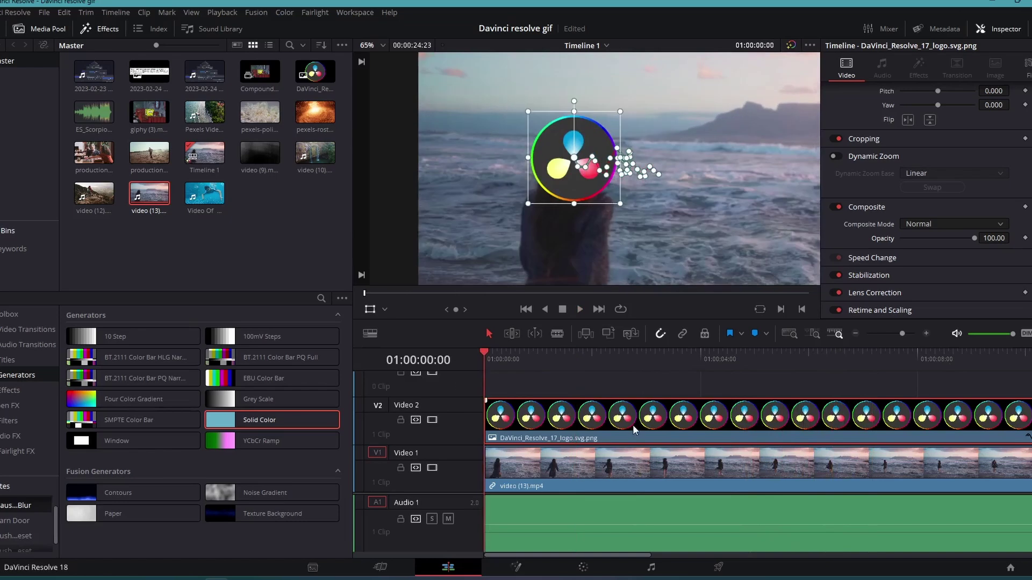
key(ctrl+shift+c)
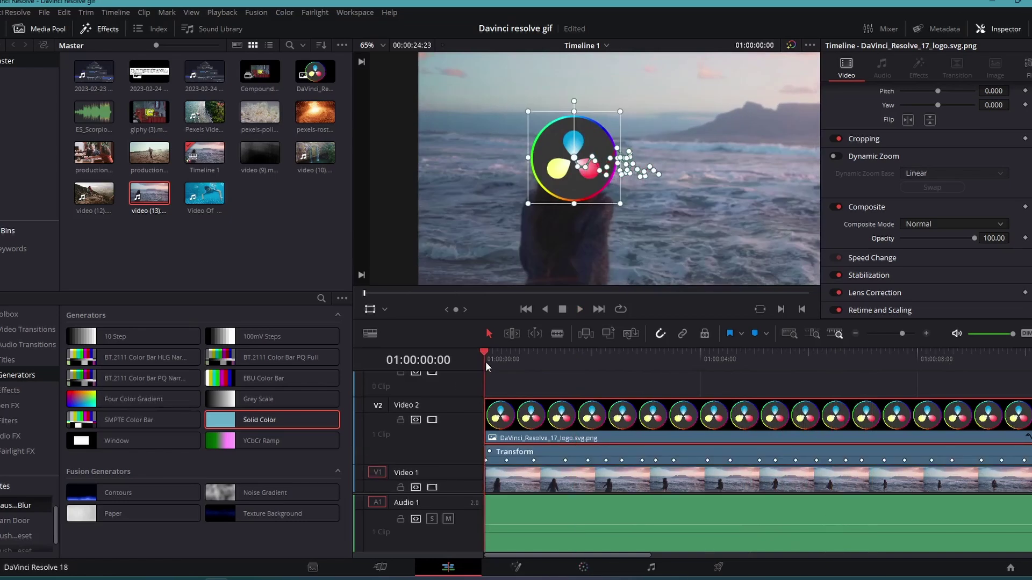
drag(957, 239, 930, 240)
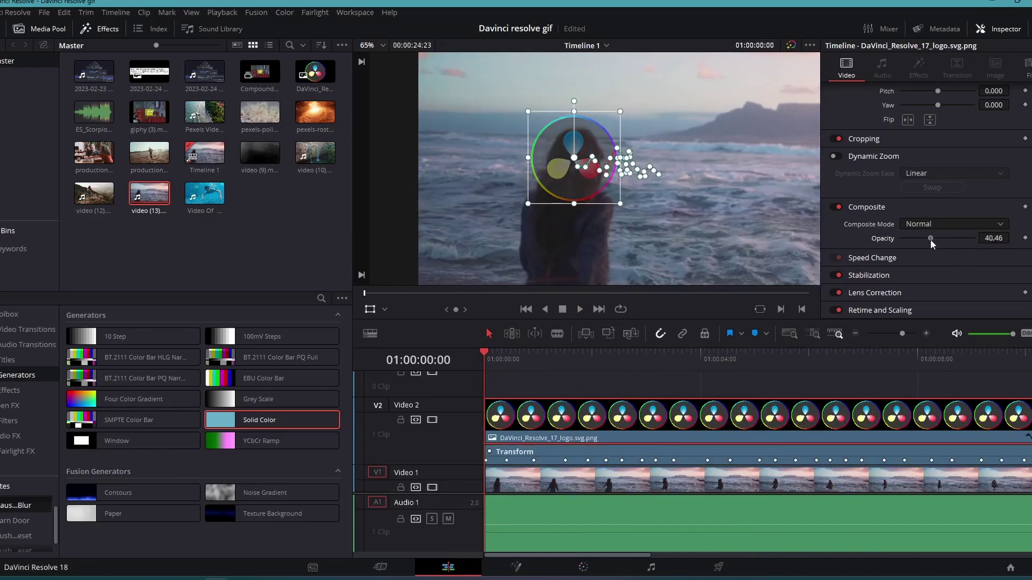
scroll(957, 157, up, 3)
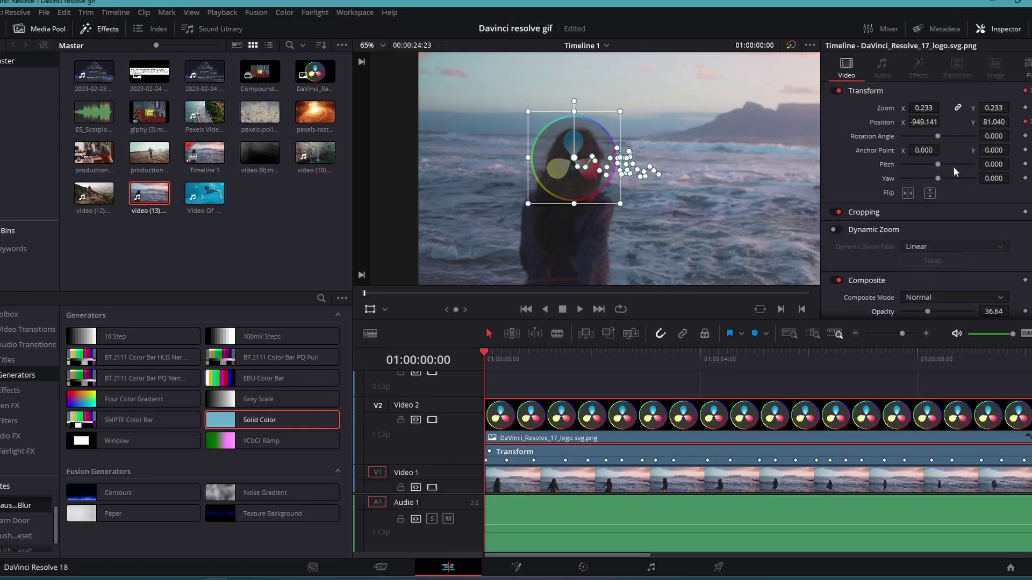
Add a zoom keyframe to the logo at 01:00:00:00, and shrink it to 0.221 at 01:00:00:10 and 0.185 at 01:00:00:22
click(1026, 109)
drag(487, 353, 507, 360)
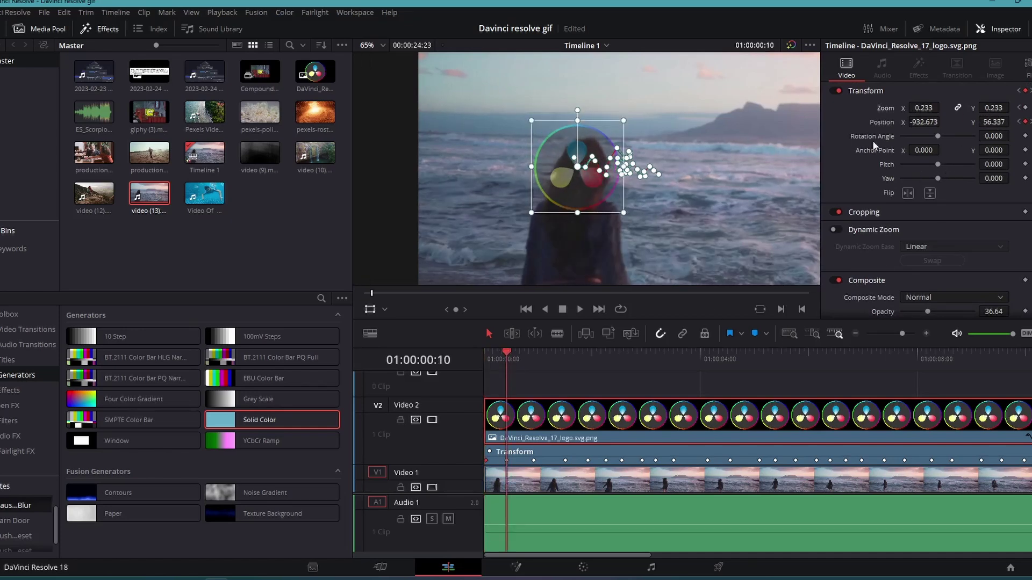
drag(632, 210, 623, 210)
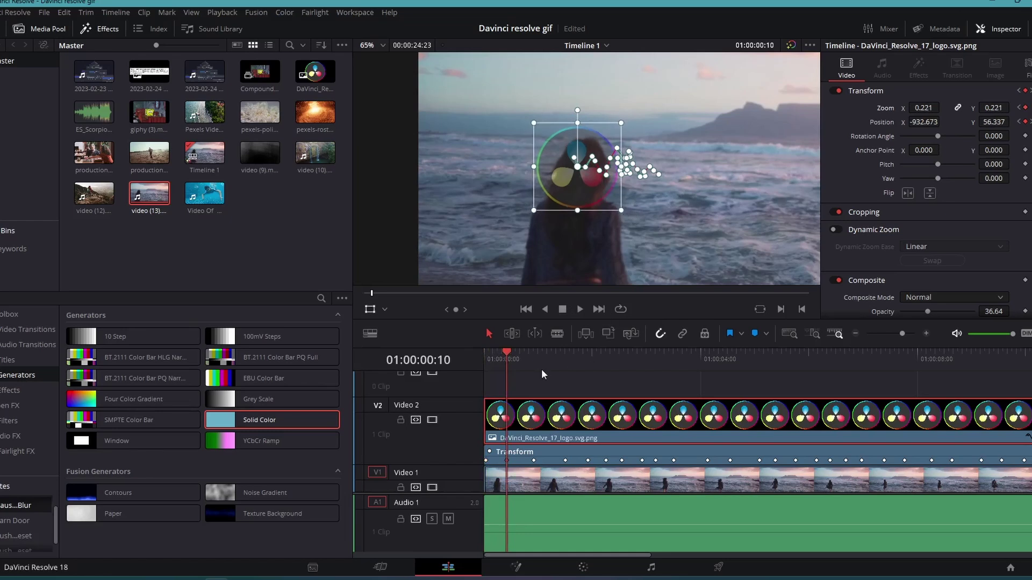
click(534, 356)
drag(628, 213, 614, 201)
Keyframe the logo's zoom to 0.174 at 01:00:01:12, 0.168 at 01:00:01:22 and 0.154 at 01:00:02:13
drag(556, 363, 565, 361)
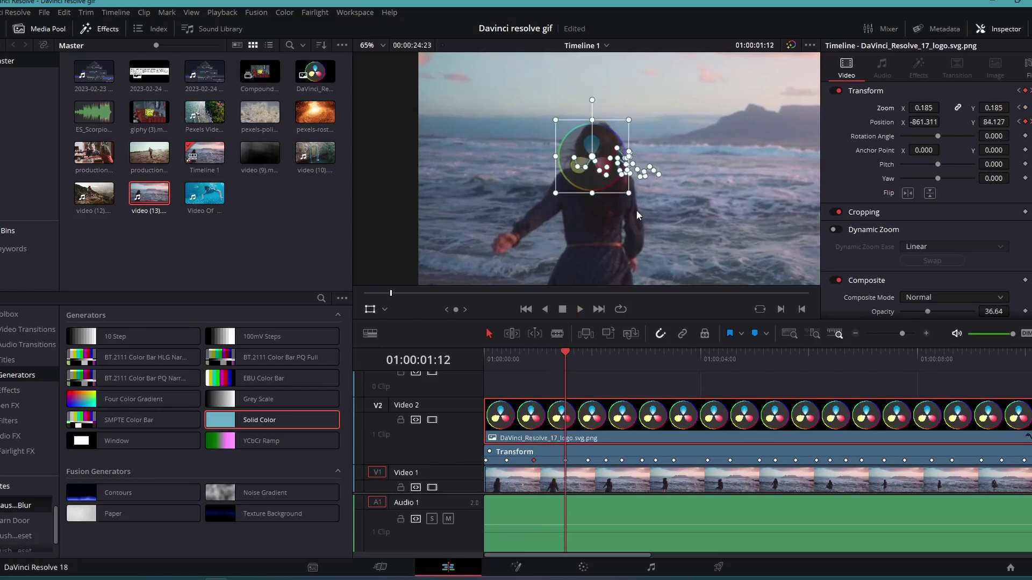
drag(629, 193, 627, 191)
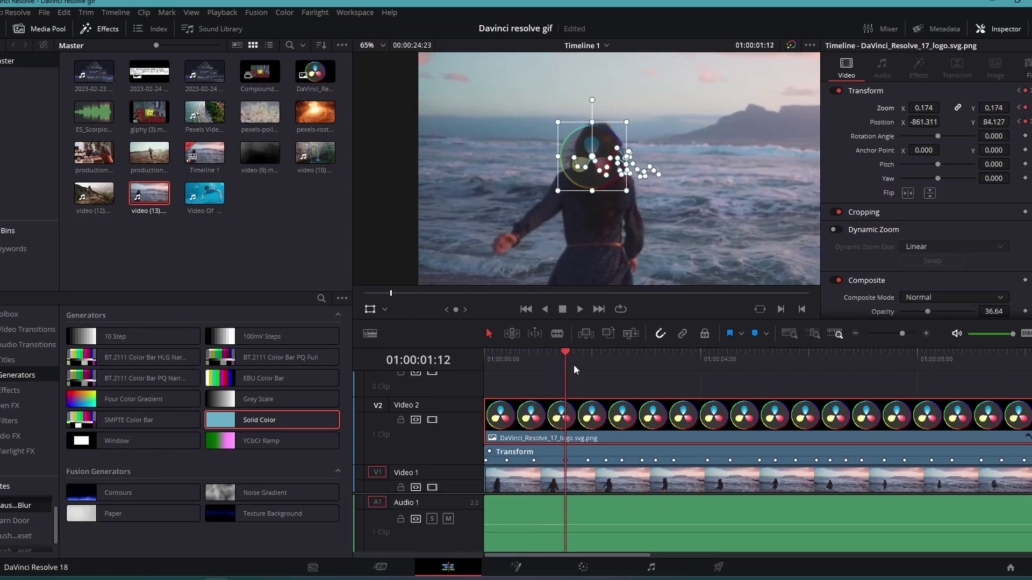
drag(571, 363, 588, 359)
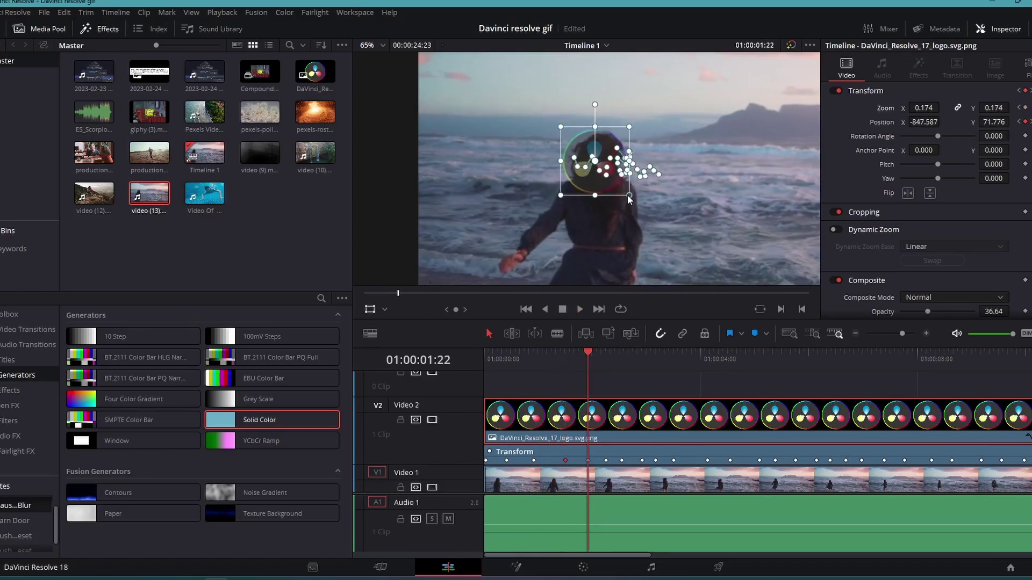
drag(627, 195, 626, 193)
click(606, 359)
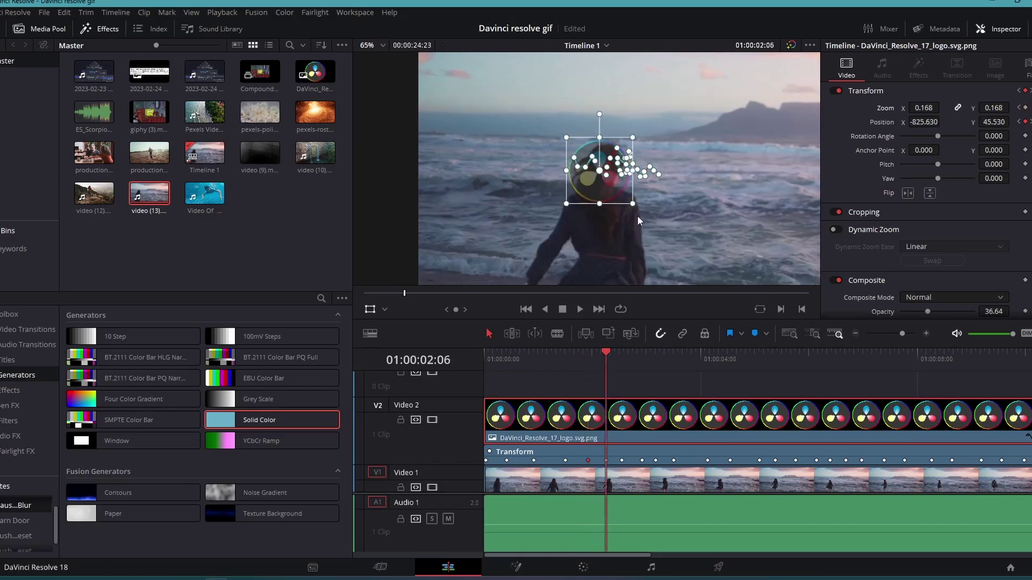
click(622, 359)
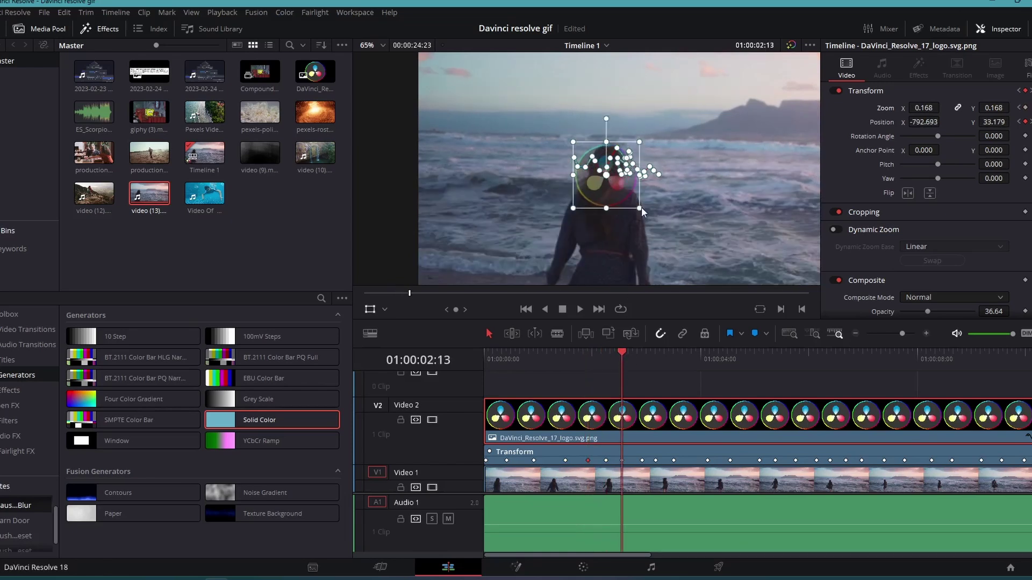
drag(640, 208, 636, 205)
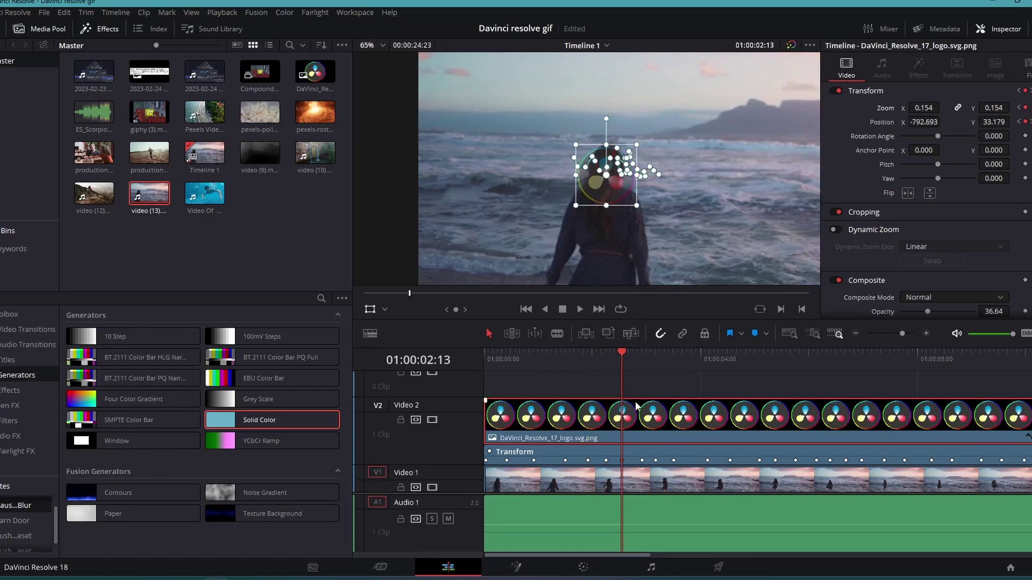
Shrink the logo further with zoom keyframes of 0.148 at 01:00:02:22 and 0.131 at 01:00:03:12
click(642, 359)
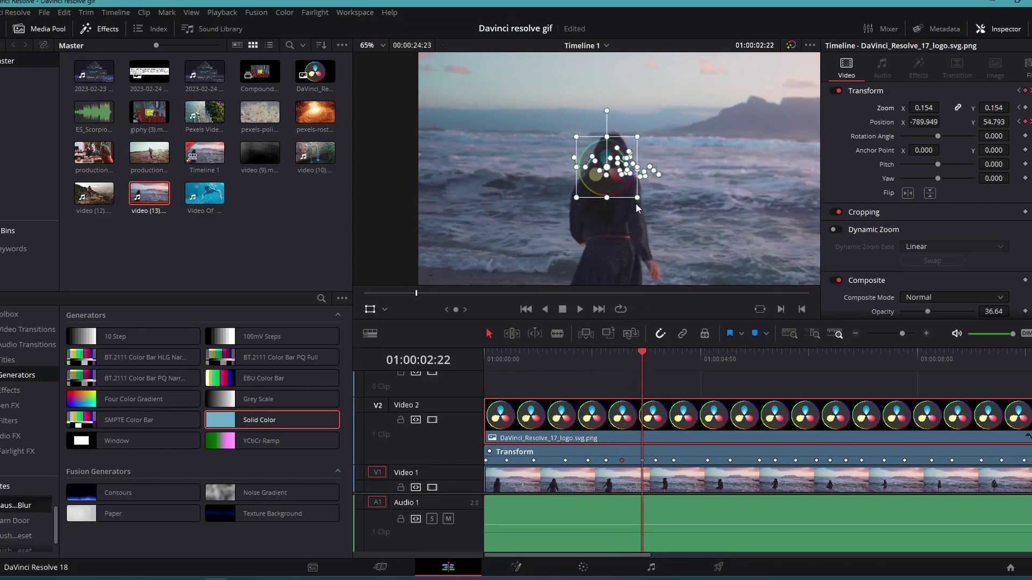
drag(636, 198, 634, 196)
key(bracketright)
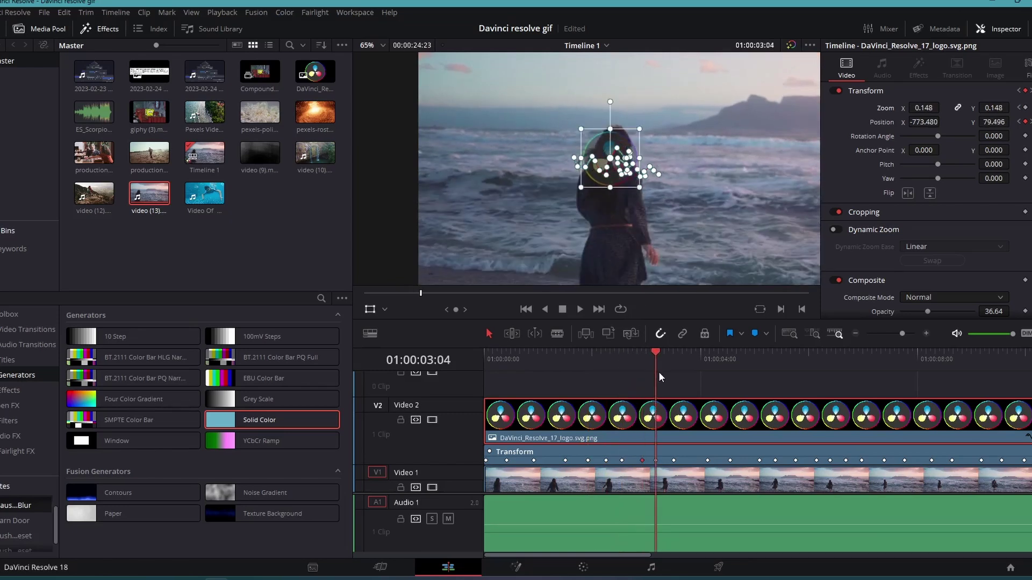
key(bracketright)
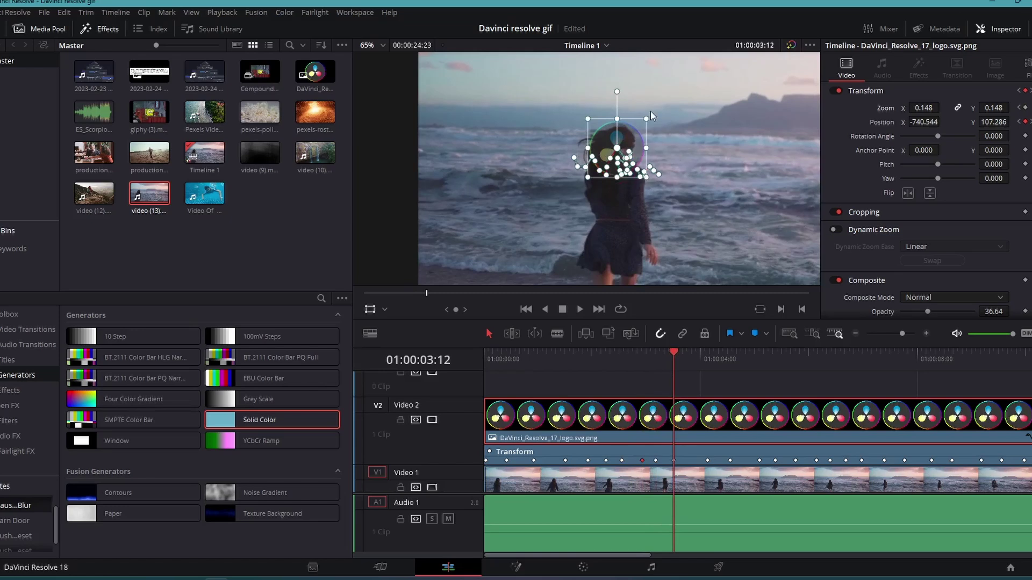
Play the timeline from the start to check the logo's shrinking motion over the woman's head
key(Home)
key(space)
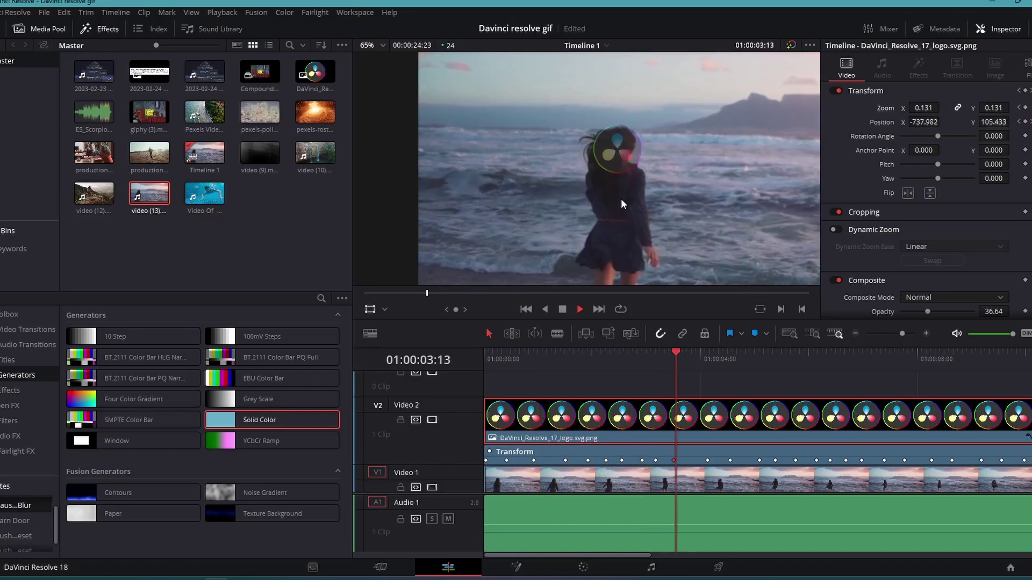
key(space)
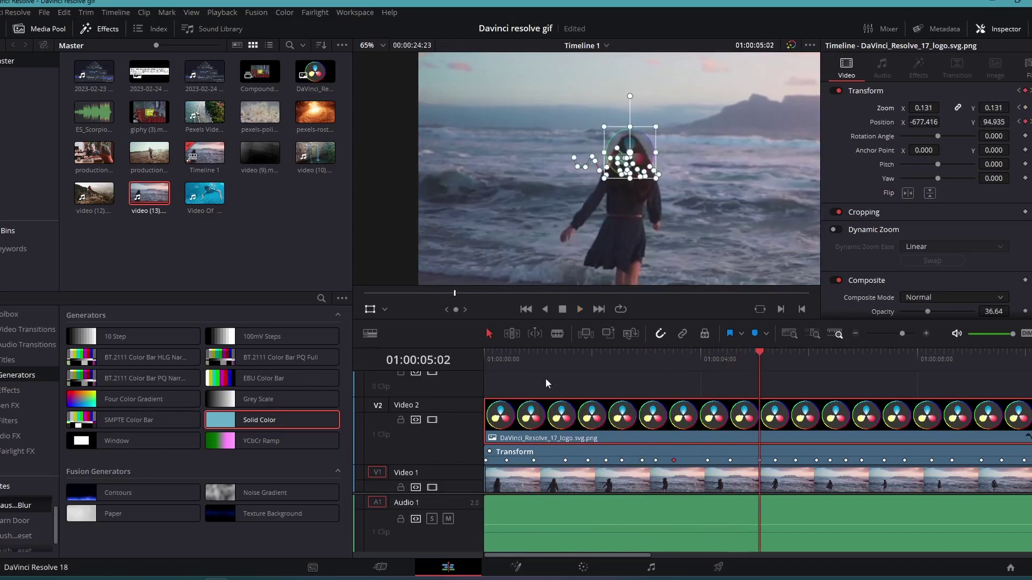
Enlarge the logo at existing keyframes with zoom values of 0.214 at 01:00:01:12, 0.220 at 01:00:02:06 and 0.198 at 01:00:02:22
click(535, 361)
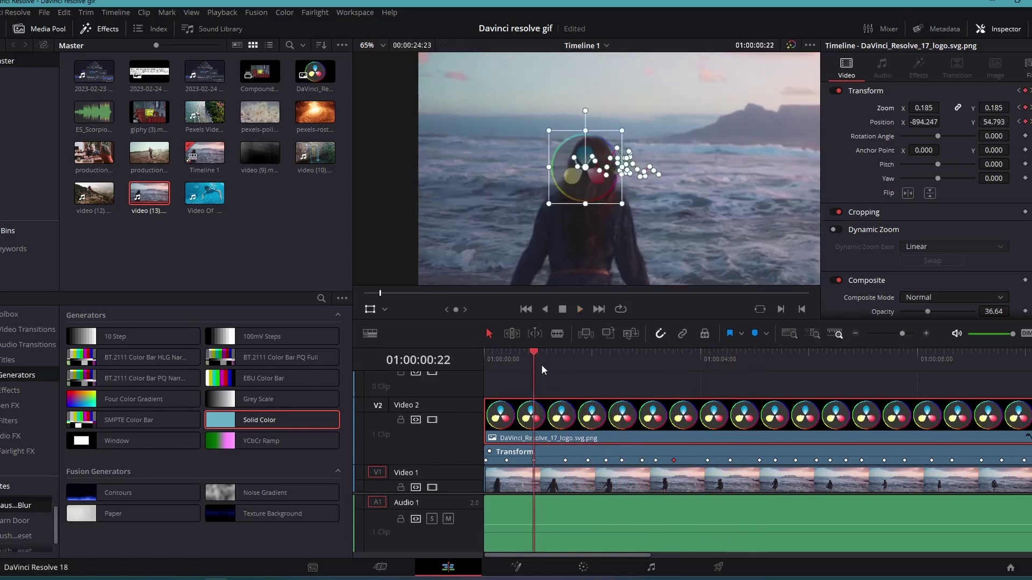
drag(541, 365, 565, 363)
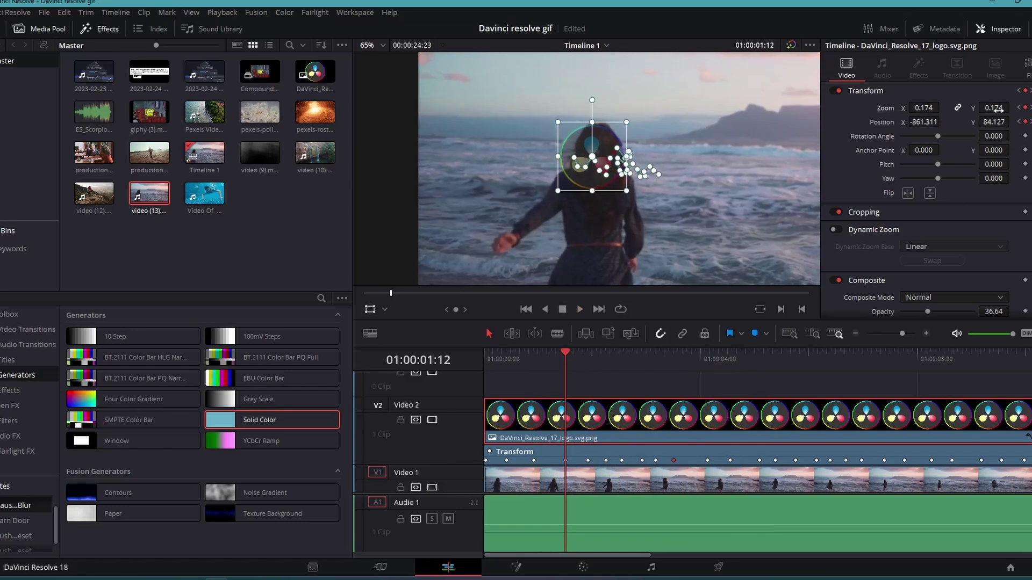
drag(995, 109, 1013, 108)
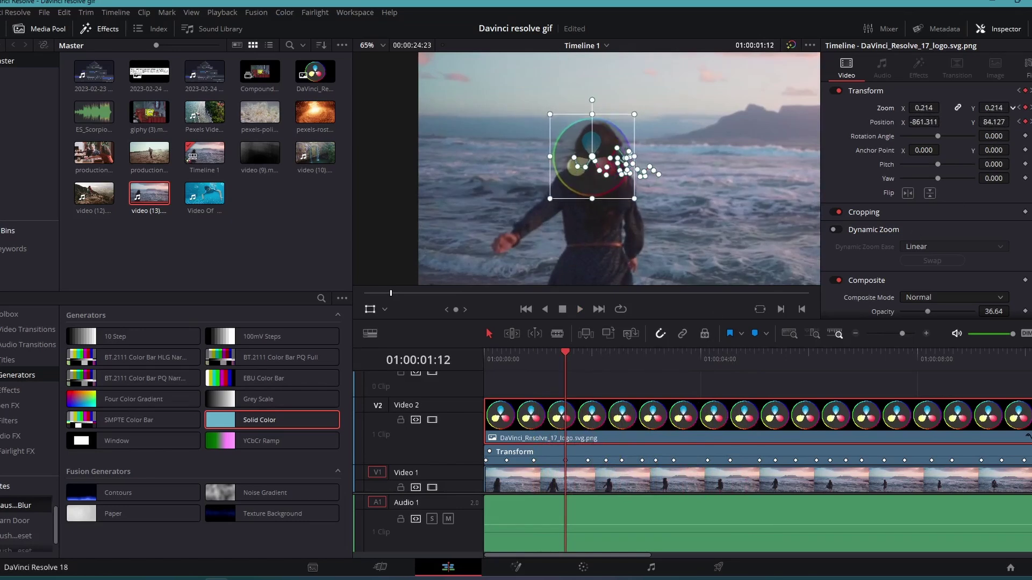
drag(566, 359, 606, 363)
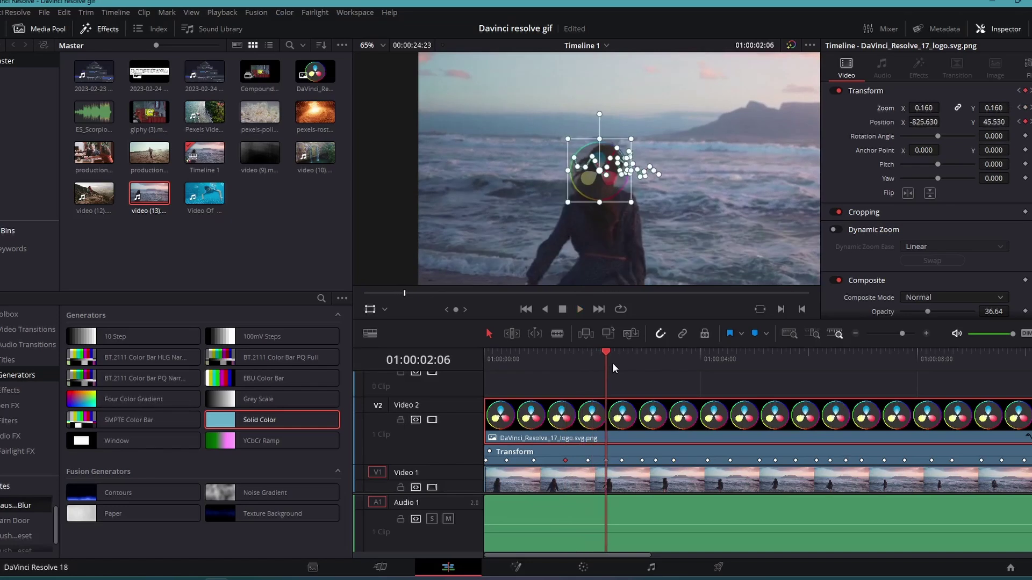
drag(994, 108, 1013, 108)
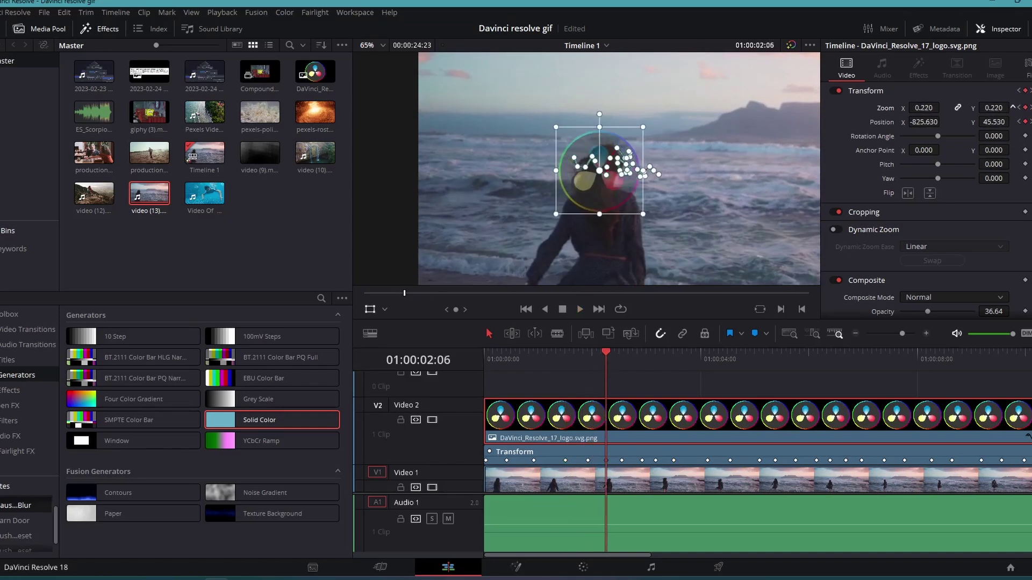
key(space)
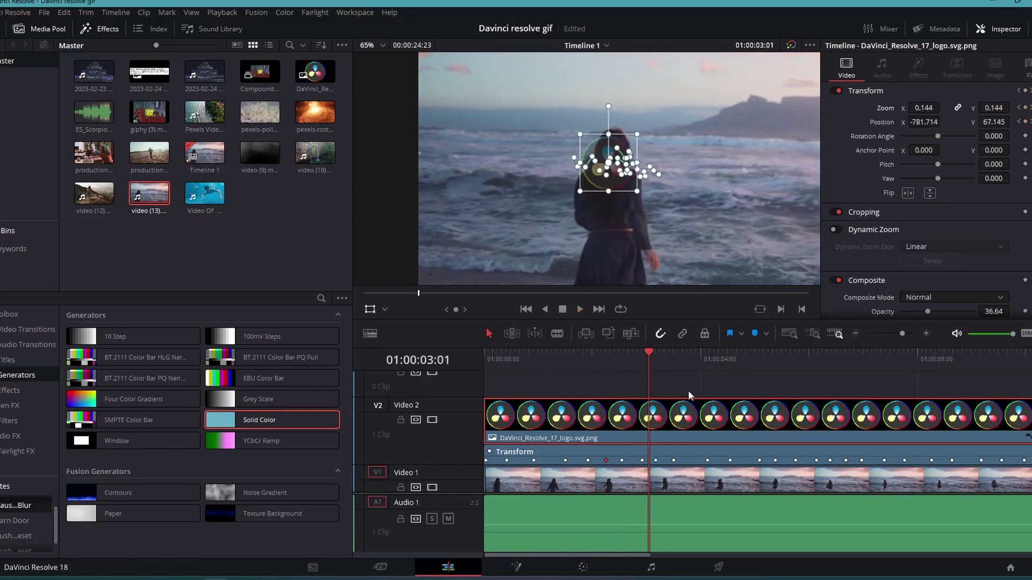
key(bracketleft)
drag(988, 107, 997, 106)
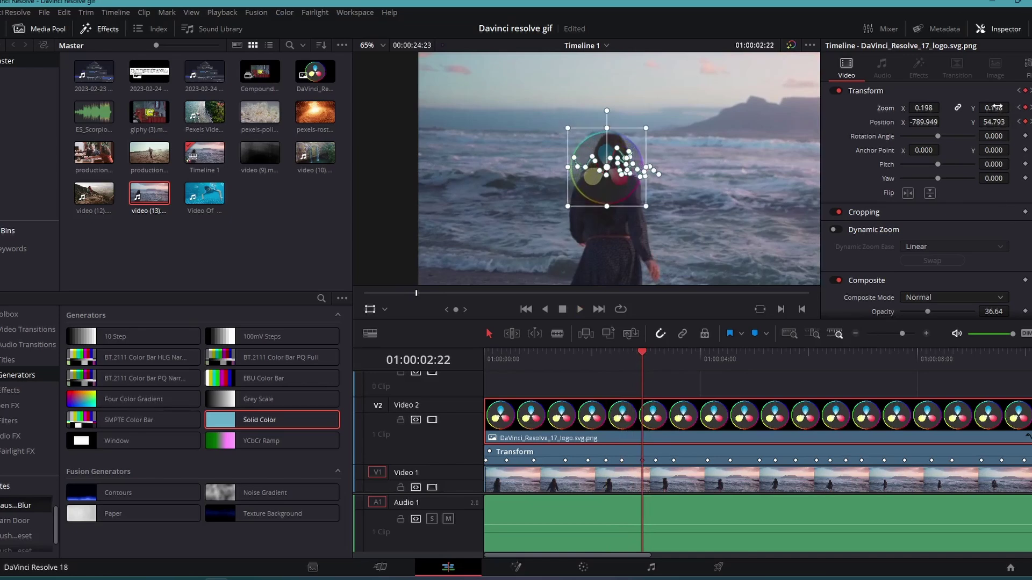